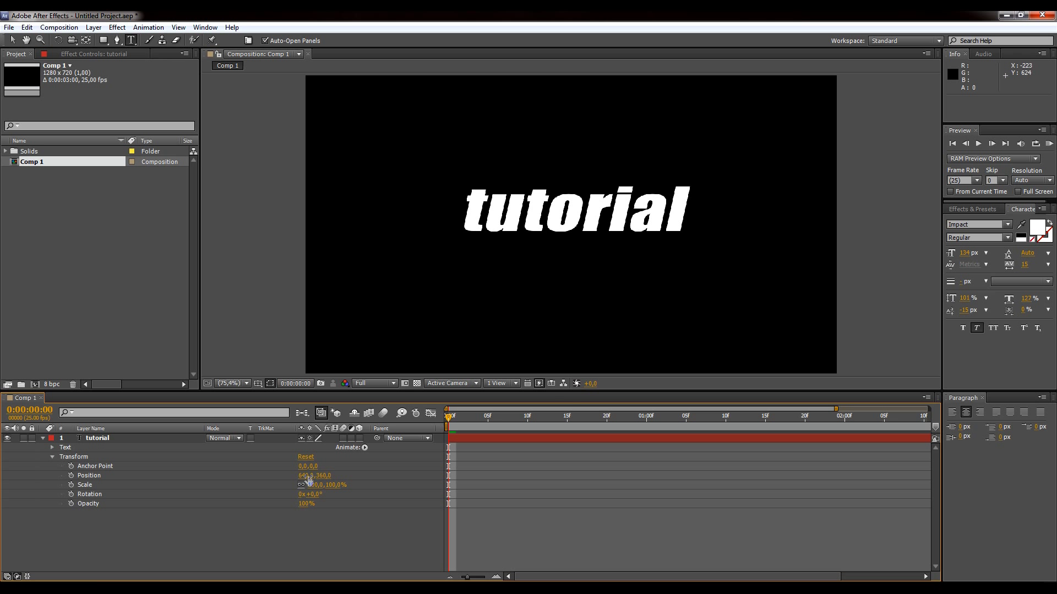
Move the tutorial text to position 279, 360 and set its first Position keyframe at 0:00:00:21
{"action": "left_click_drag", "start_coordinate": [303, 475], "coordinate": [105, 475]}
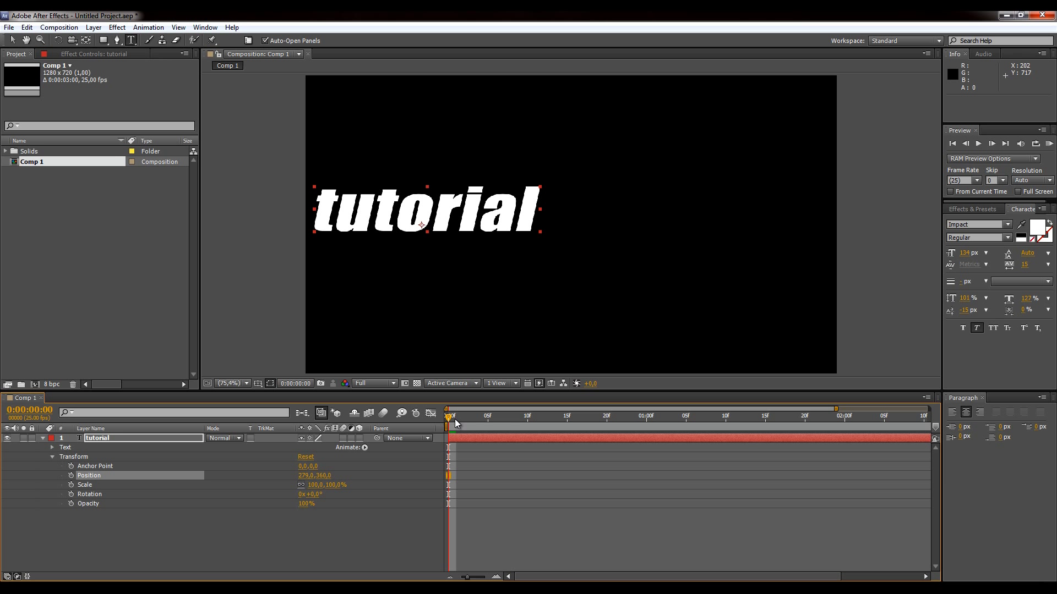
{"action": "left_click_drag", "start_coordinate": [448, 421], "coordinate": [954, 423]}
{"action": "key", "text": "Home"}
{"action": "left_click_drag", "start_coordinate": [465, 578], "coordinate": [455, 578]}
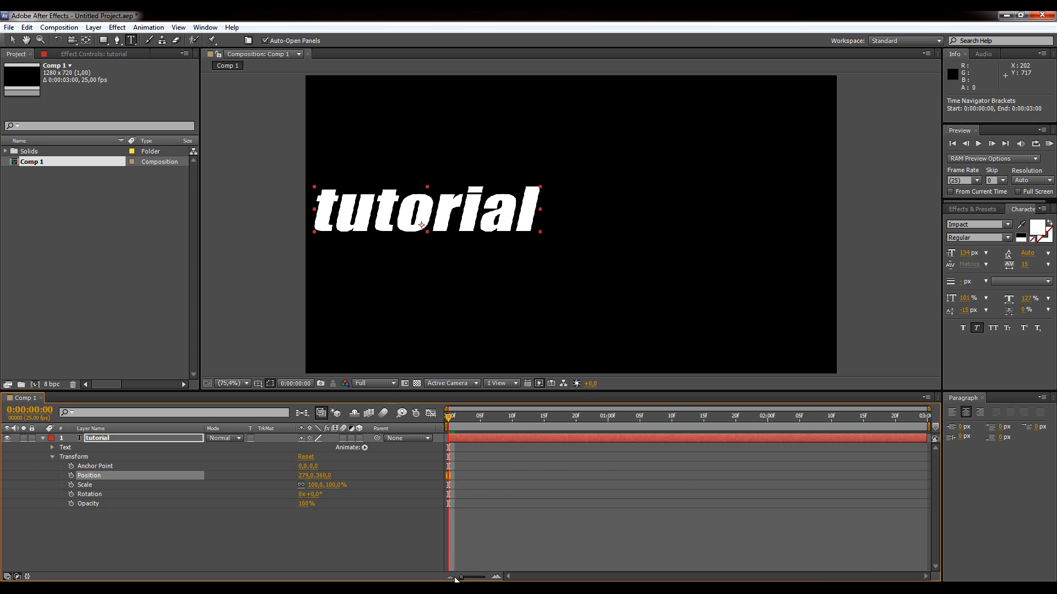
{"action": "left_click_drag", "start_coordinate": [449, 419], "coordinate": [582, 419]}
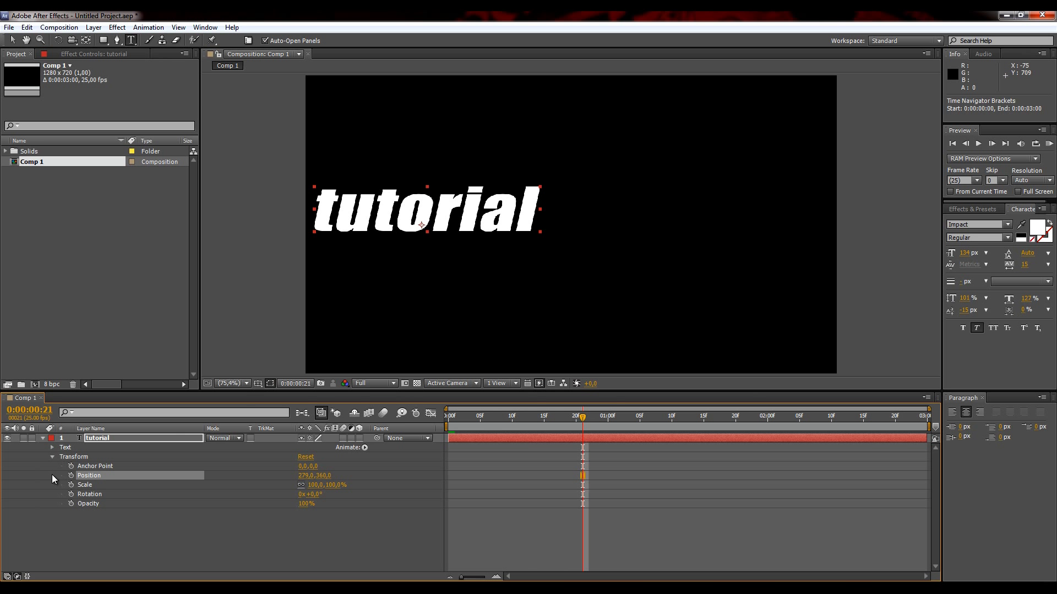
{"action": "left_click", "coordinate": [85, 476]}
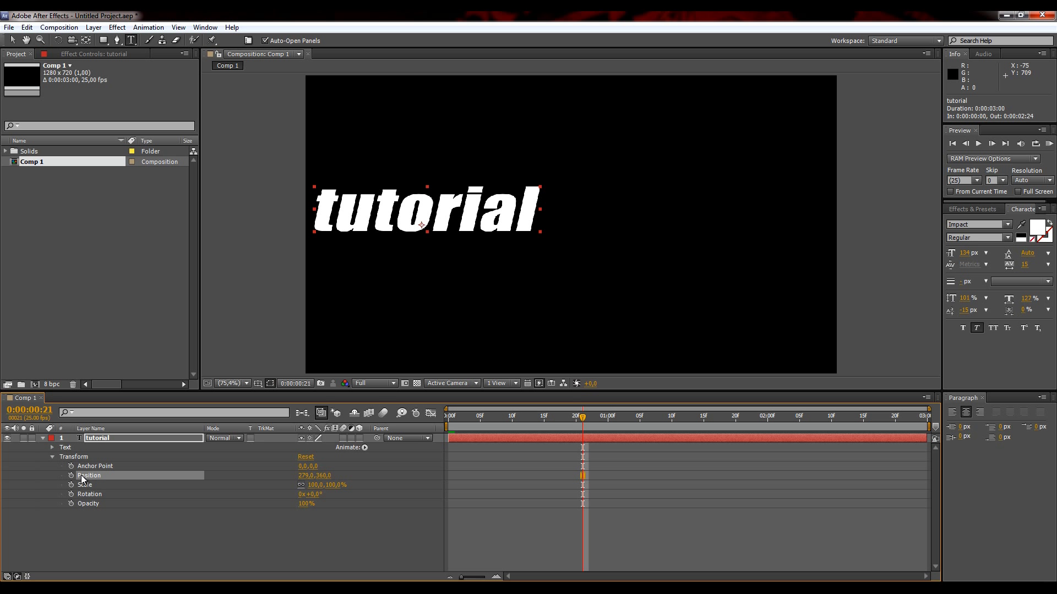
{"action": "left_click", "coordinate": [71, 476]}
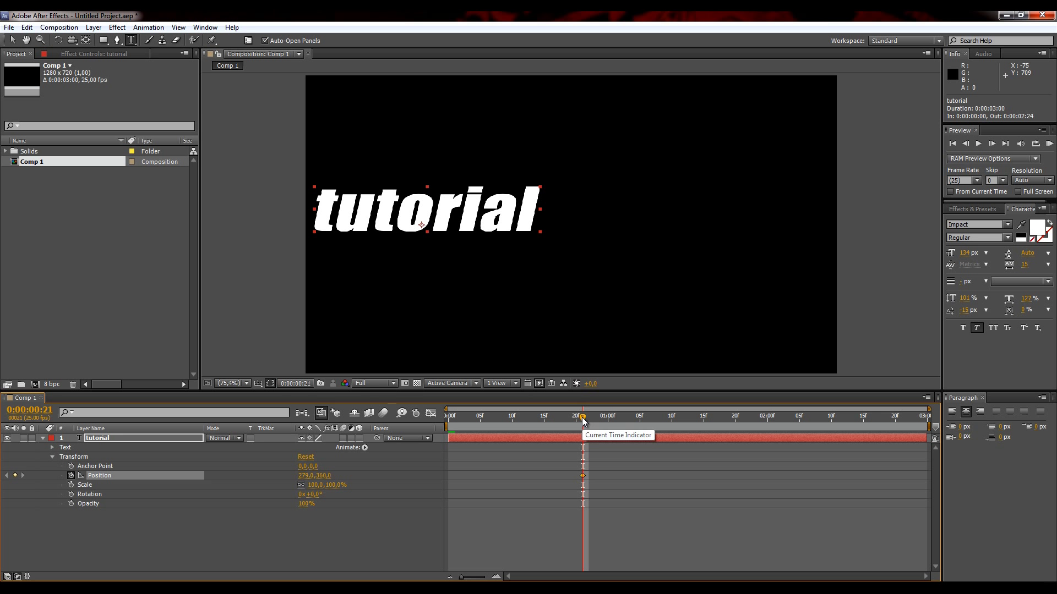
Add a second Position keyframe at 0:00:01:20 with the tutorial text moved horizontally to 939
{"action": "left_click_drag", "start_coordinate": [583, 417], "coordinate": [734, 417]}
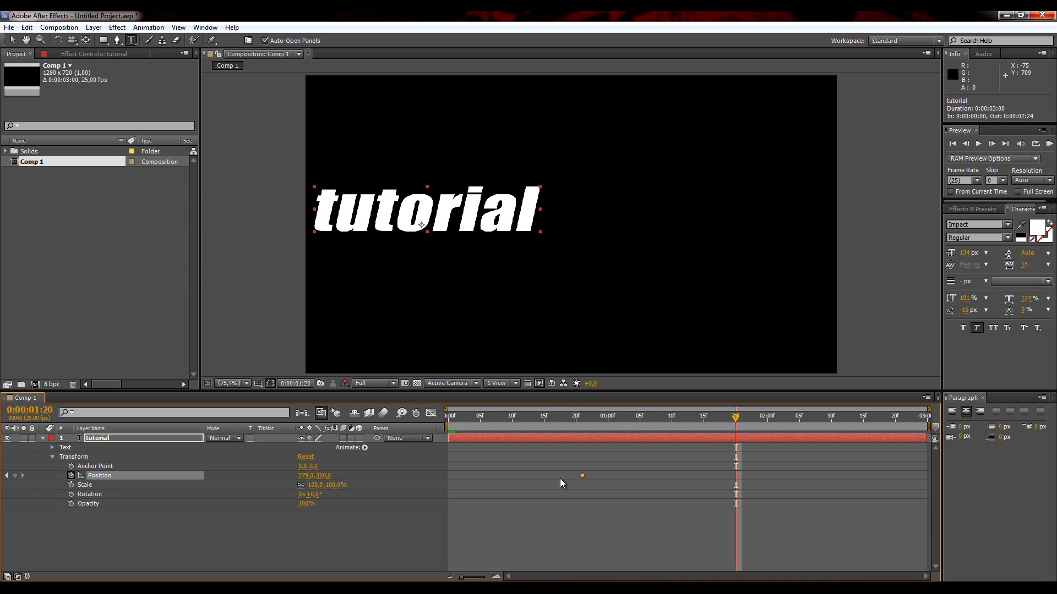
{"action": "mouse_move", "coordinate": [581, 476]}
{"action": "left_click_drag", "start_coordinate": [735, 418], "coordinate": [732, 417]}
{"action": "left_click_drag", "start_coordinate": [303, 481], "coordinate": [671, 480]}
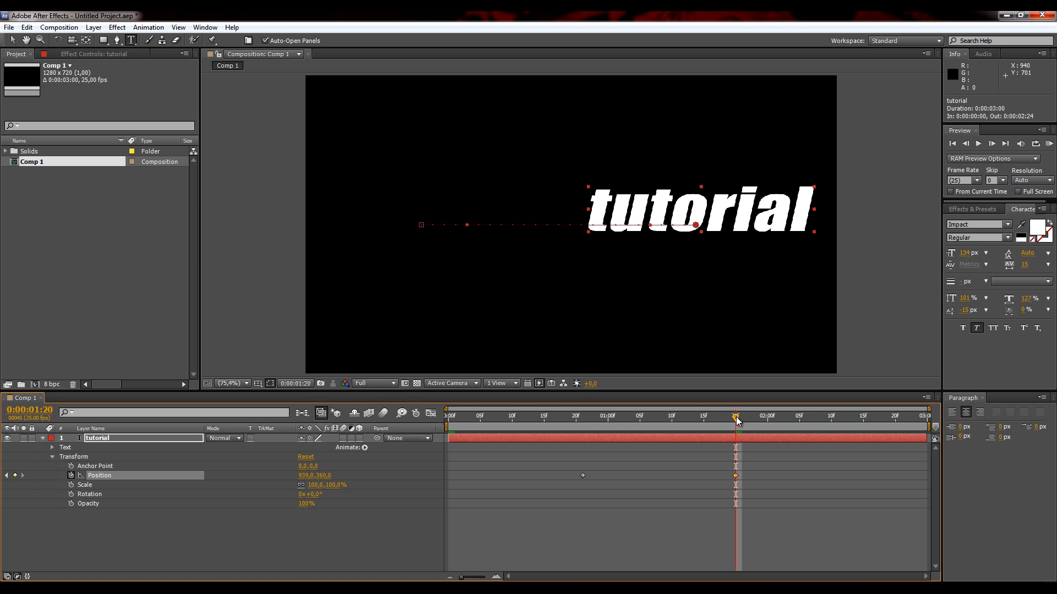
Scrub the timeline around the Position keyframes to review the text's horizontal movement
{"action": "left_click_drag", "start_coordinate": [736, 418], "coordinate": [583, 419]}
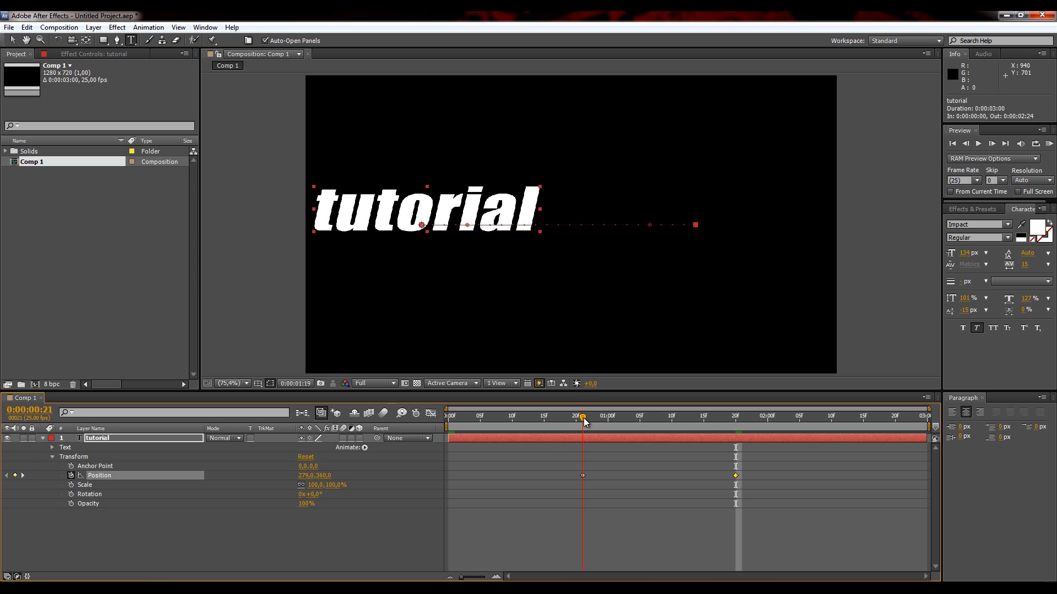
{"action": "left_click_drag", "start_coordinate": [586, 418], "coordinate": [531, 418]}
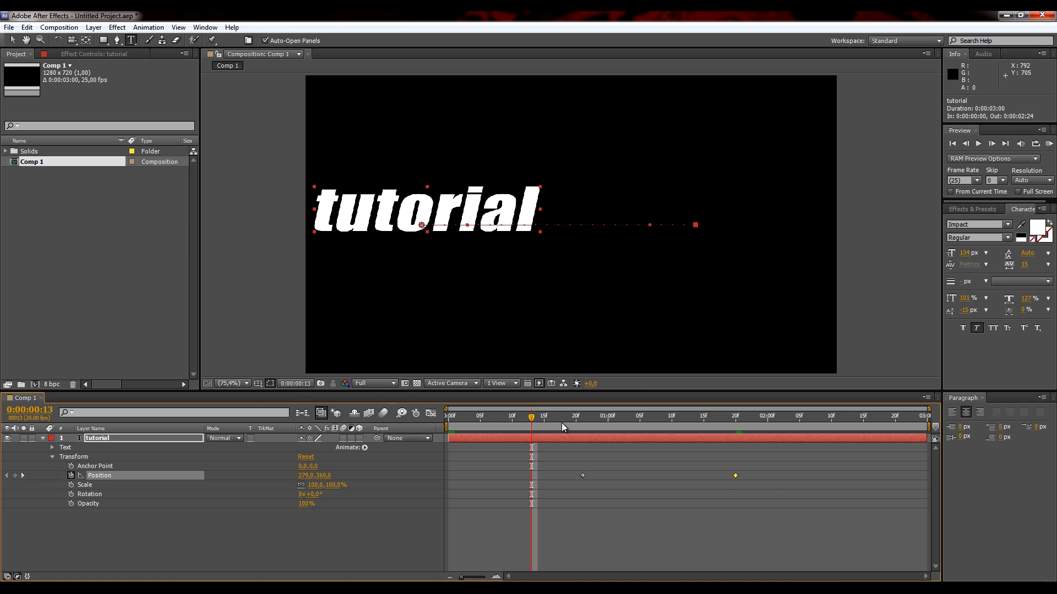
{"action": "mouse_move", "coordinate": [538, 417]}
{"action": "left_mouse_down"}
{"action": "mouse_move", "coordinate": [736, 418]}
{"action": "mouse_move", "coordinate": [522, 418]}
{"action": "left_mouse_up"}
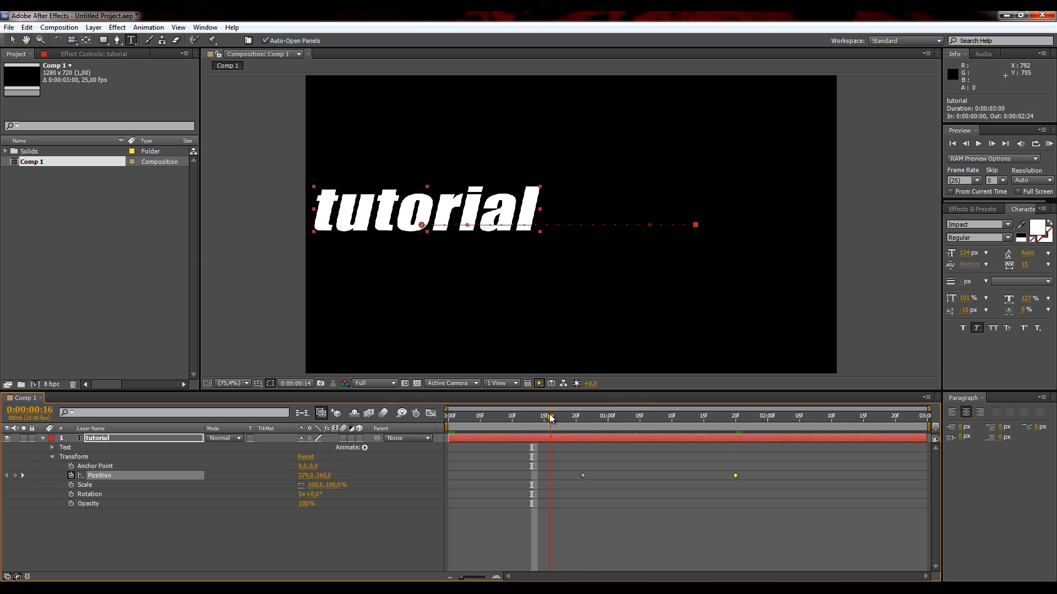
{"action": "left_click_drag", "start_coordinate": [552, 418], "coordinate": [577, 418]}
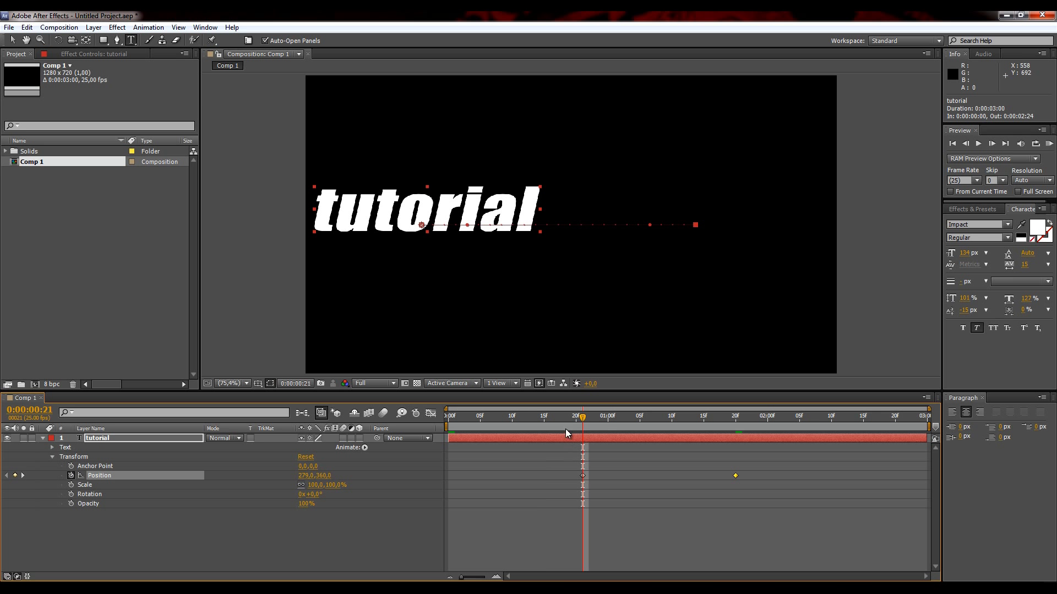
{"action": "mouse_move", "coordinate": [584, 419]}
{"action": "left_mouse_down"}
{"action": "mouse_move", "coordinate": [764, 423]}
{"action": "mouse_move", "coordinate": [546, 426]}
{"action": "mouse_move", "coordinate": [737, 433]}
{"action": "mouse_move", "coordinate": [585, 423]}
{"action": "left_mouse_up"}
{"action": "right_click", "coordinate": [220, 589]}
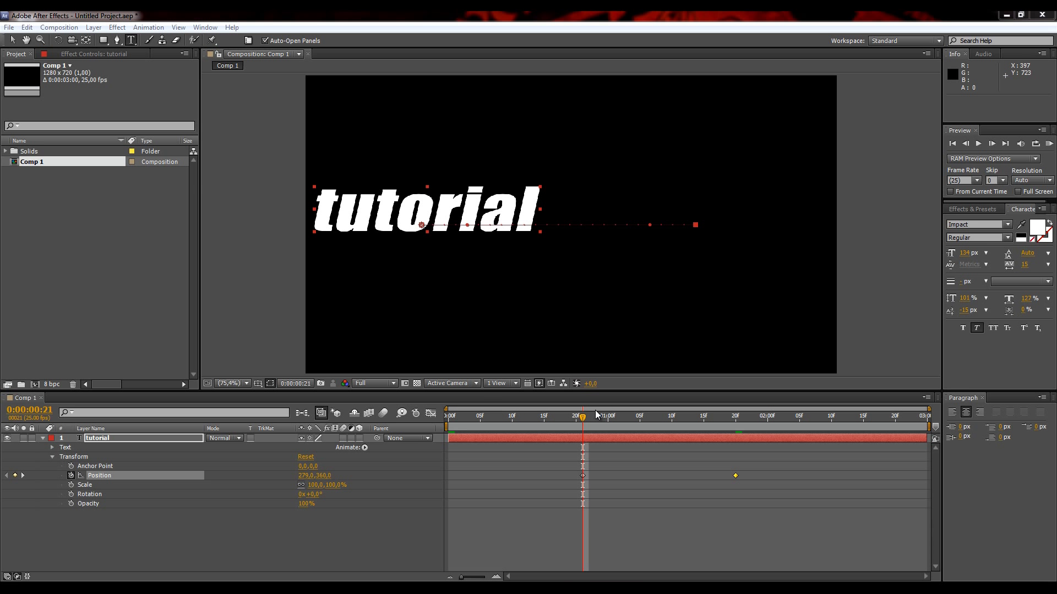
Start Scale keyframing at 0:00:00:21 and shrink the tutorial text to 47% at 0:00:01:07
{"action": "left_click_drag", "start_coordinate": [584, 420], "coordinate": [582, 420]}
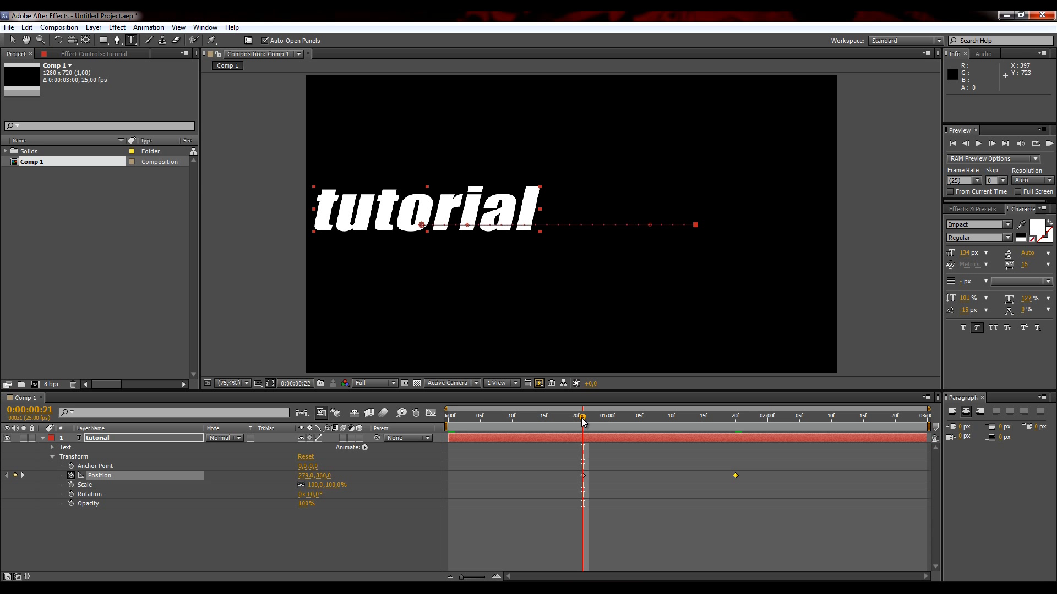
{"action": "left_click", "coordinate": [71, 484]}
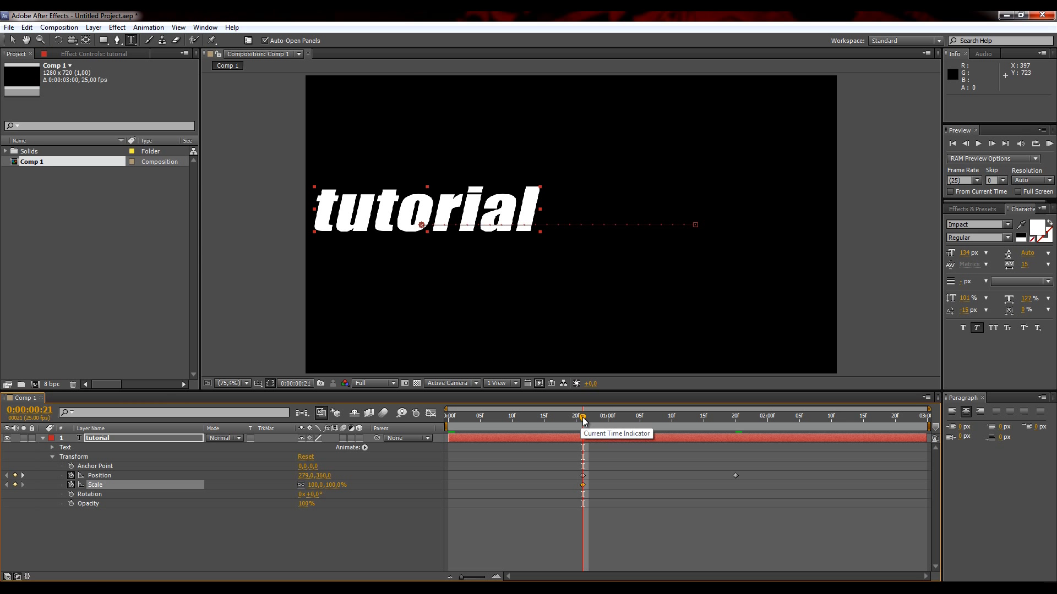
{"action": "left_click_drag", "start_coordinate": [585, 417], "coordinate": [653, 425]}
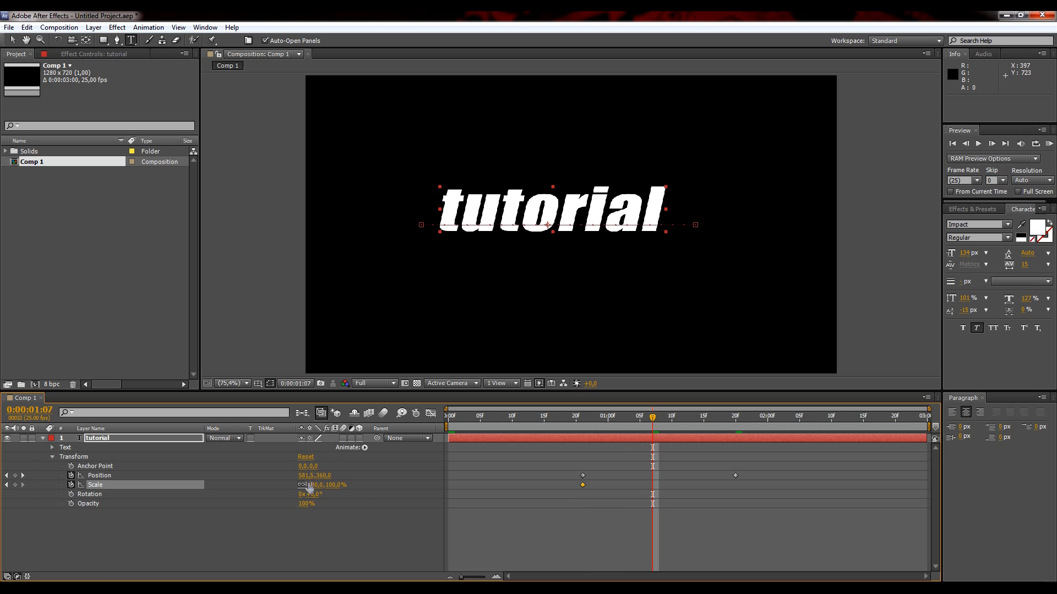
{"action": "left_click_drag", "start_coordinate": [317, 486], "coordinate": [288, 485]}
Add a Scale keyframe of 100% for the tutorial text at 0:00:01:20
{"action": "left_click_drag", "start_coordinate": [653, 418], "coordinate": [739, 427]}
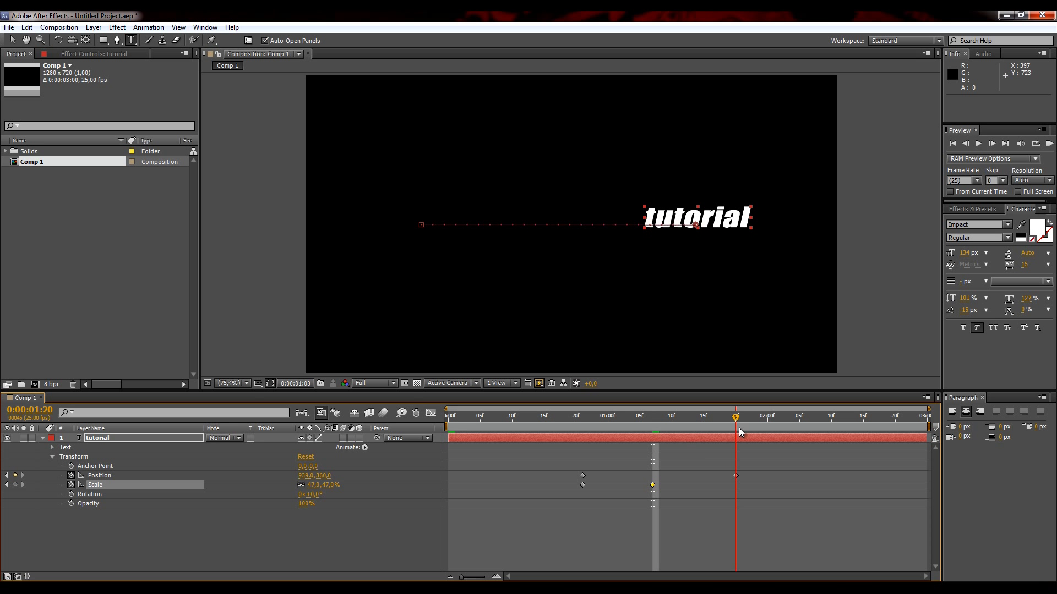
{"action": "mouse_move", "coordinate": [322, 485]}
{"action": "left_mouse_down"}
{"action": "mouse_move", "coordinate": [352, 486]}
{"action": "mouse_move", "coordinate": [315, 488]}
{"action": "left_mouse_up"}
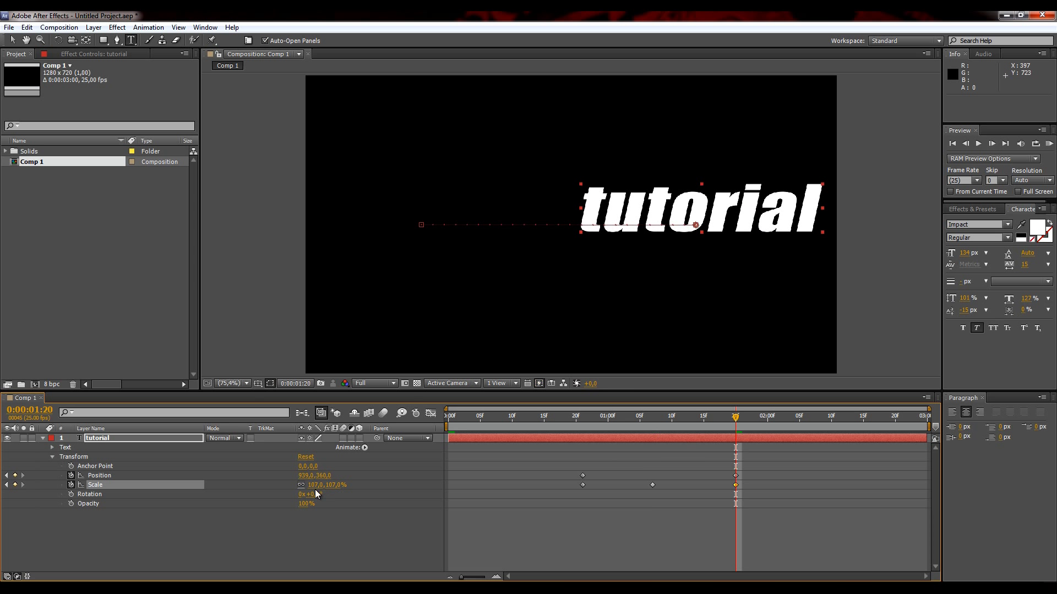
{"action": "left_click", "coordinate": [315, 485]}
{"action": "type", "text": "100"}
{"action": "key", "text": "Return"}
Play a RAM preview of the position and scale animation, and scrub back to the composition's start
{"action": "left_click_drag", "start_coordinate": [737, 418], "coordinate": [583, 416]}
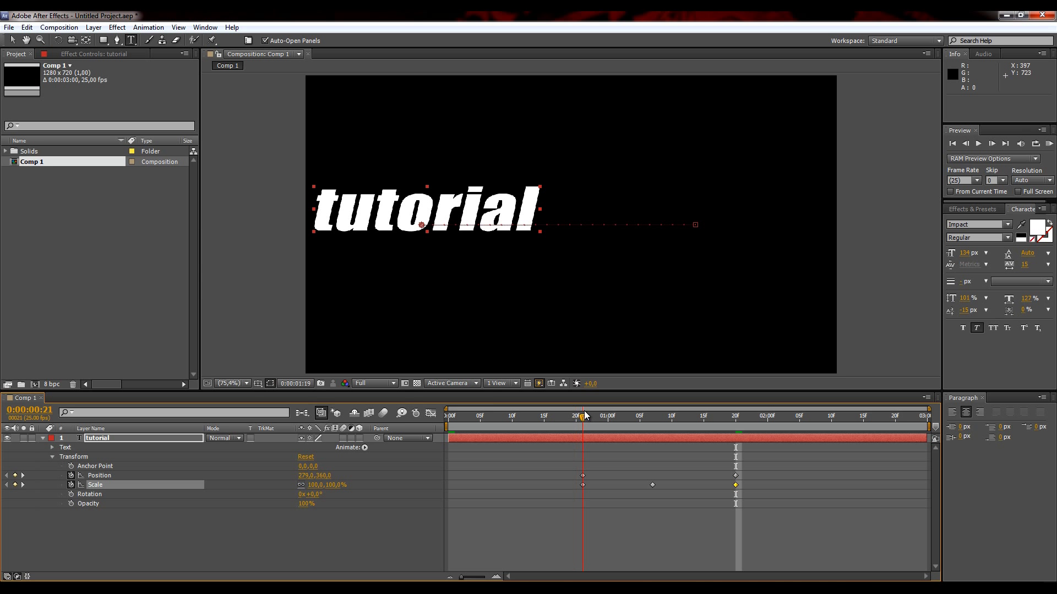
{"action": "key", "text": "KP_0"}
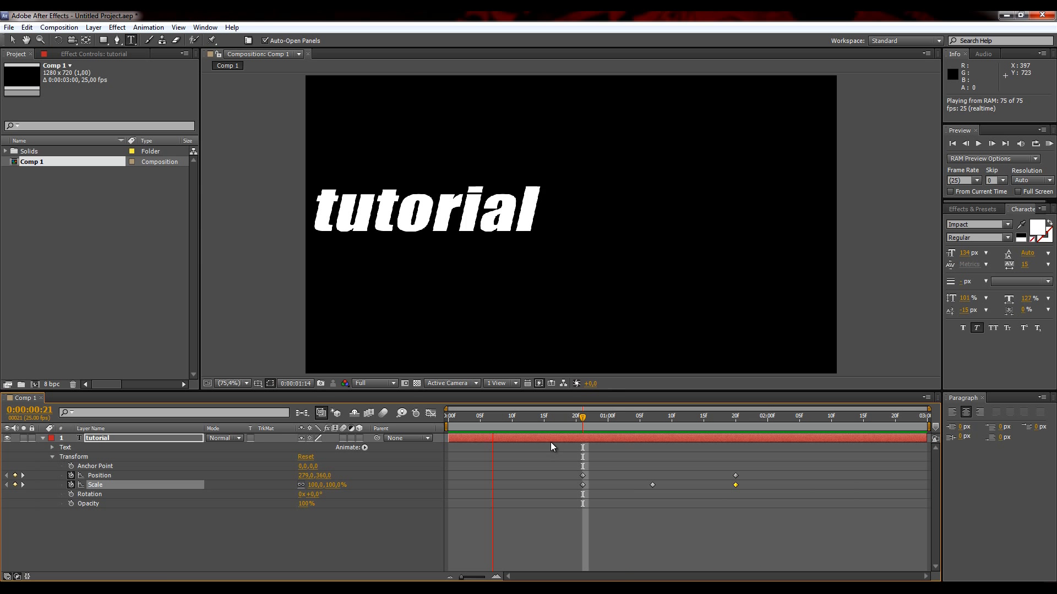
{"action": "key", "text": "space"}
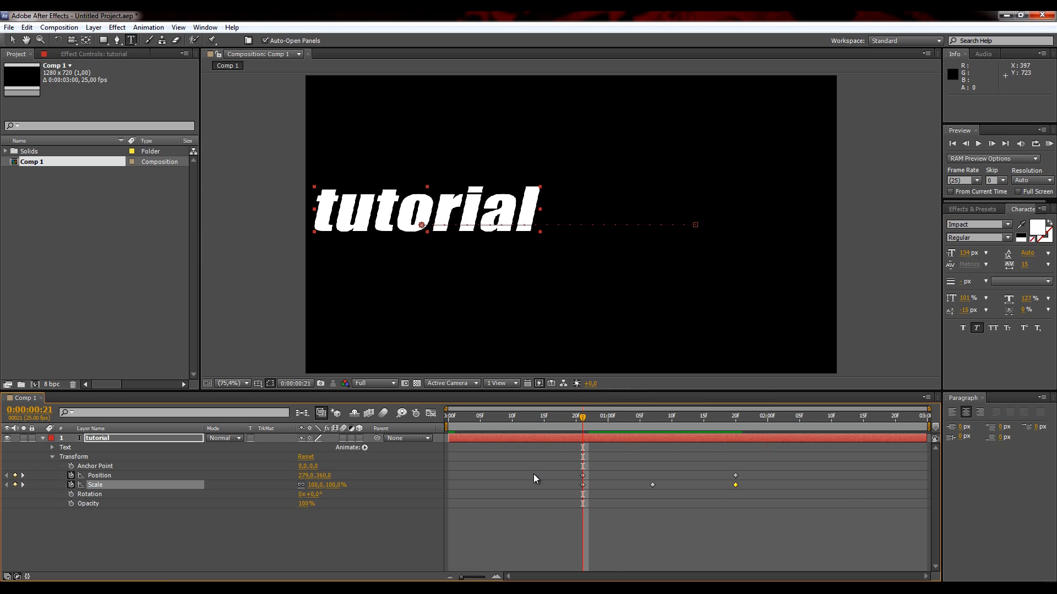
{"action": "left_click", "coordinate": [556, 416]}
{"action": "left_click_drag", "start_coordinate": [563, 421], "coordinate": [577, 392]}
{"action": "left_click_drag", "start_coordinate": [736, 419], "coordinate": [448, 396]}
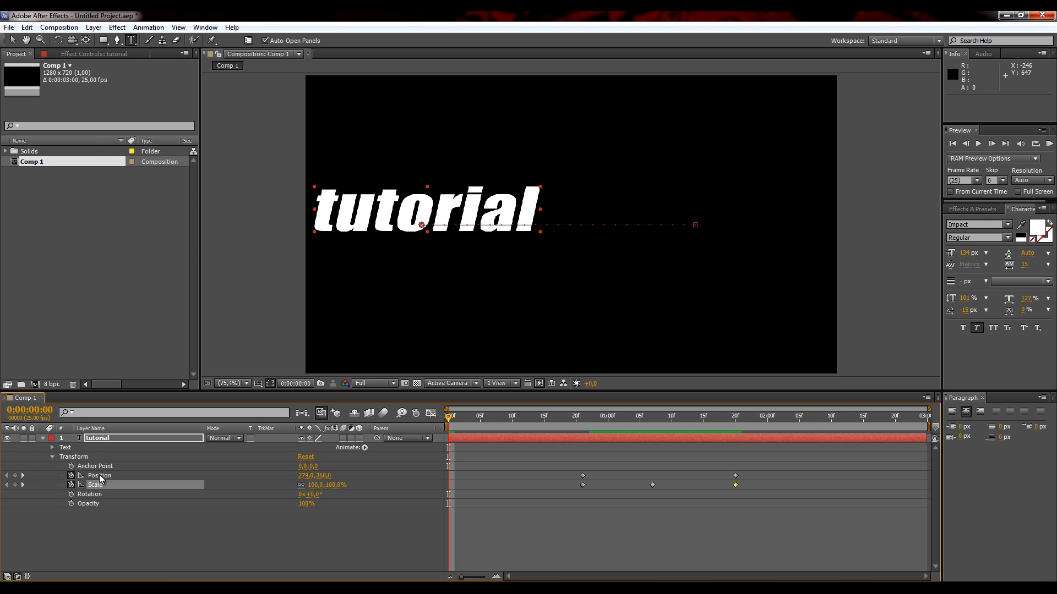
Apply the Gaussian Blur effect to the tutorial text layer
{"action": "left_click", "coordinate": [90, 443]}
{"action": "left_click", "coordinate": [76, 53]}
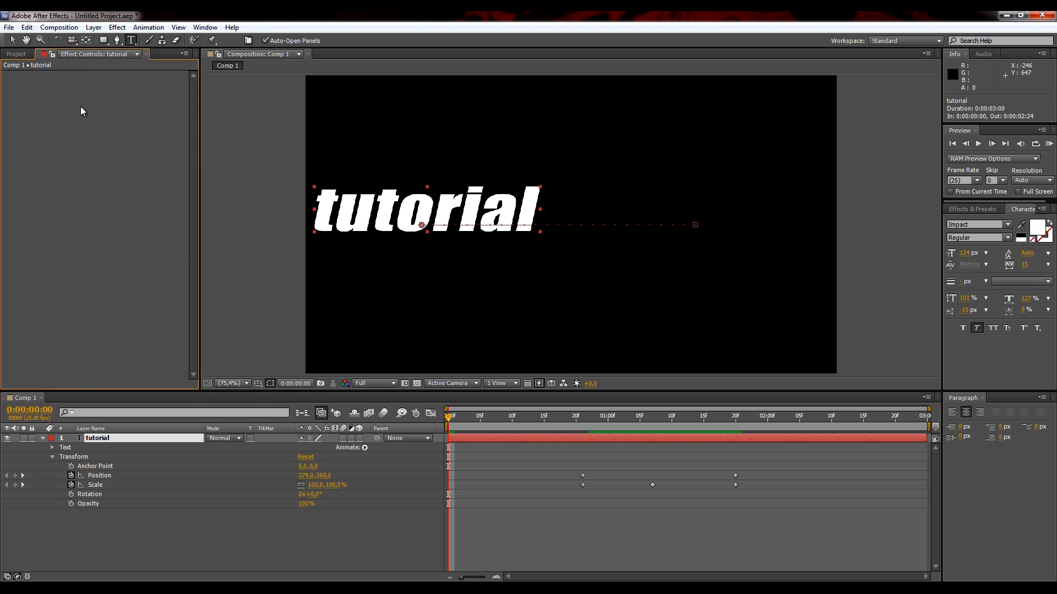
{"action": "left_click", "coordinate": [117, 27]}
{"action": "mouse_move", "coordinate": [199, 103]}
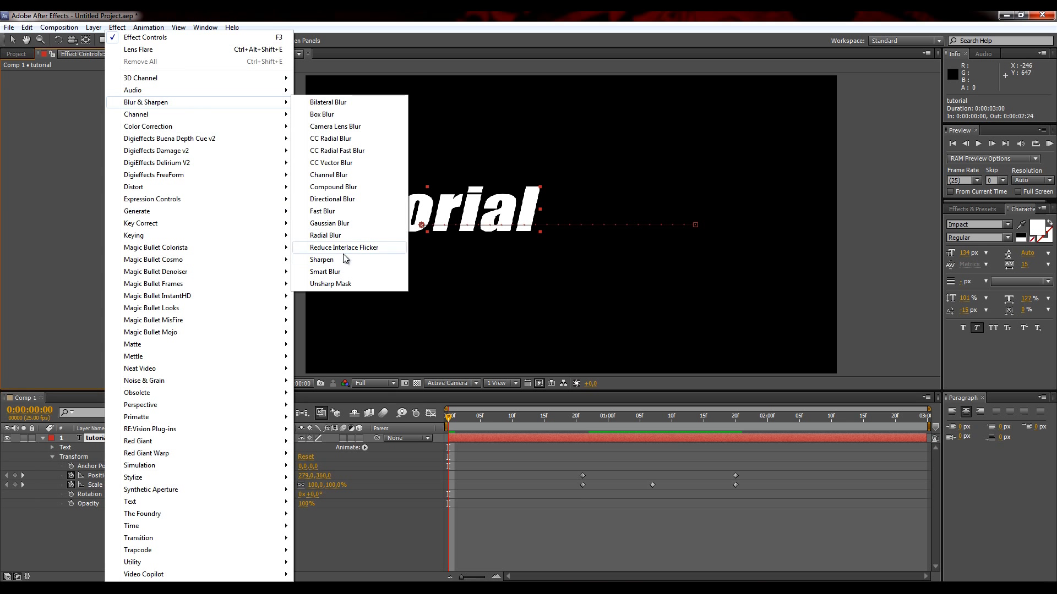
{"action": "left_click", "coordinate": [356, 226]}
{"action": "left_click", "coordinate": [355, 225]}
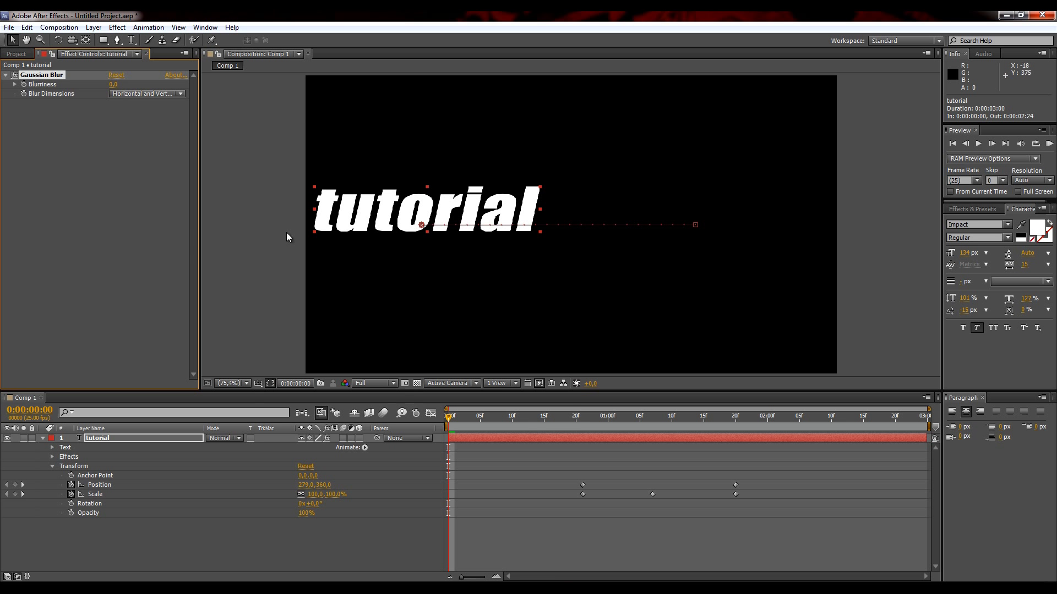
Start Blurriness keyframing at 0 on 0:00:00:21 and raise it to about 87.1 at 0:00:01:07
{"action": "left_click_drag", "start_coordinate": [448, 420], "coordinate": [581, 429]}
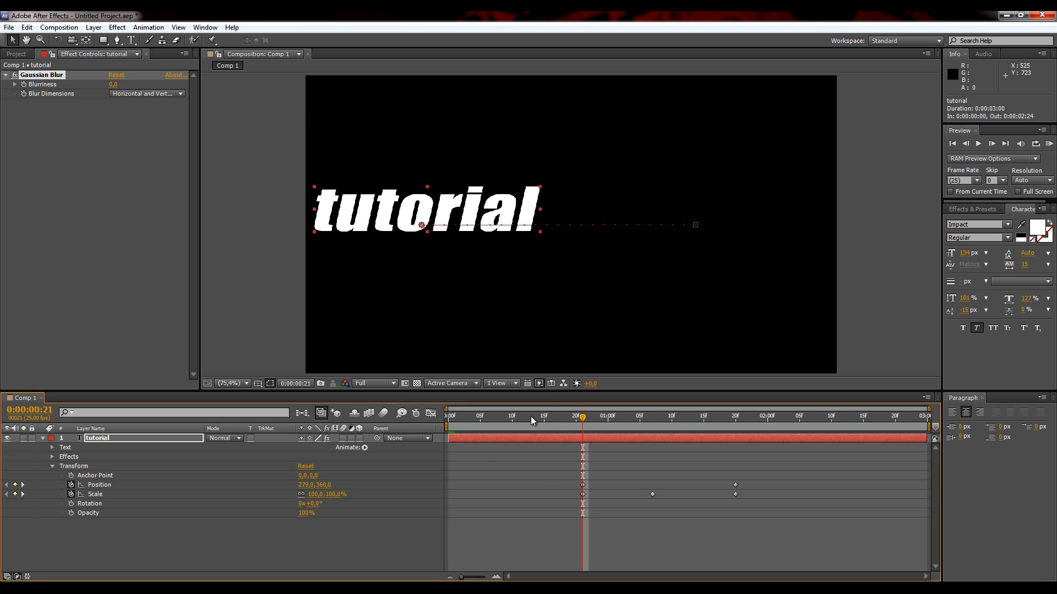
{"action": "left_click", "coordinate": [24, 83]}
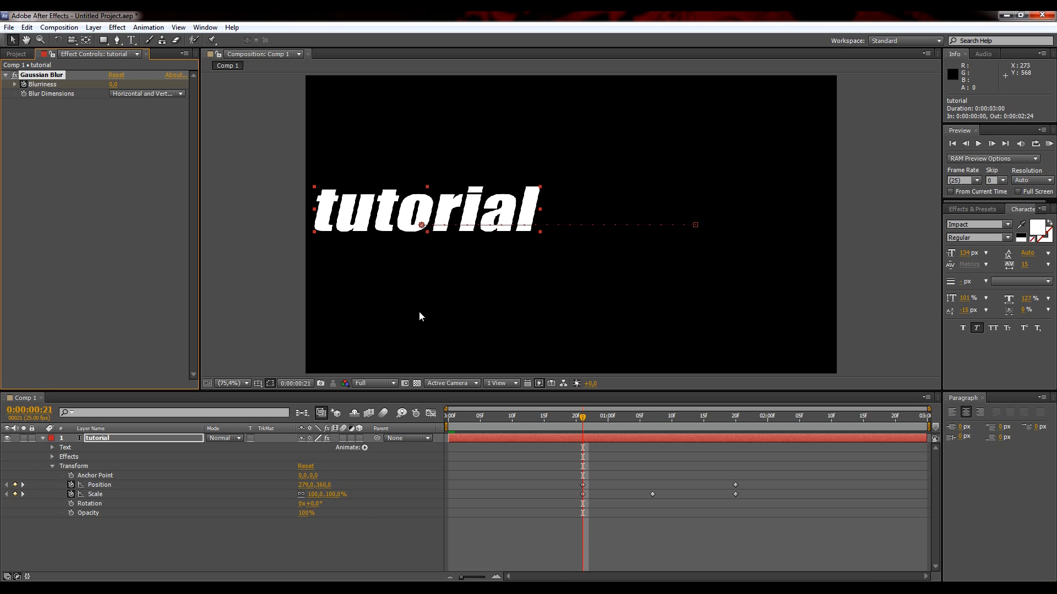
{"action": "left_click_drag", "start_coordinate": [581, 425], "coordinate": [654, 428]}
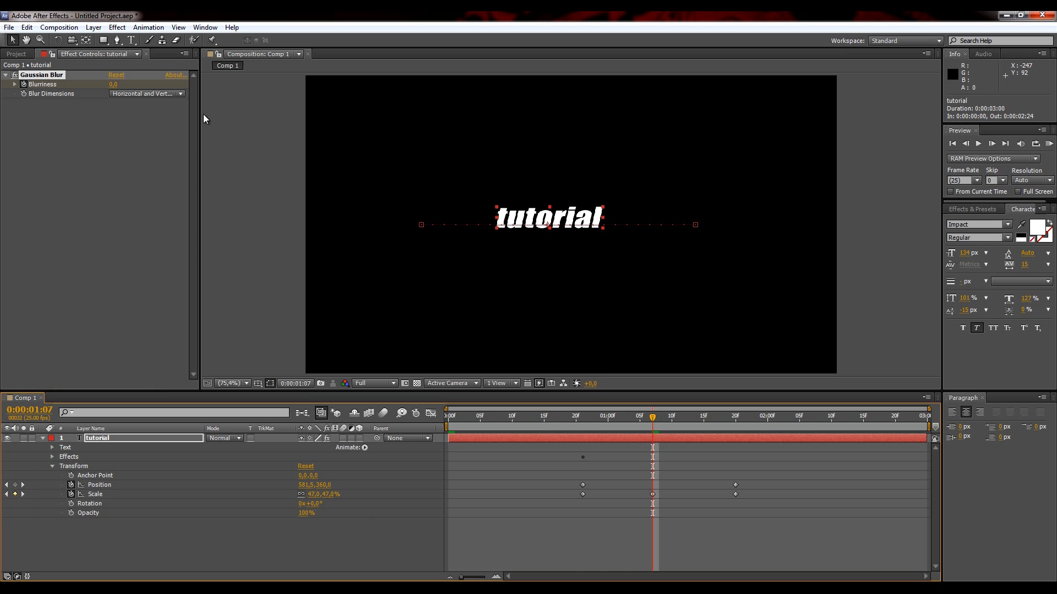
{"action": "mouse_move", "coordinate": [113, 89]}
{"action": "left_mouse_down"}
{"action": "mouse_move", "coordinate": [274, 113]}
{"action": "mouse_move", "coordinate": [724, 142]}
{"action": "mouse_move", "coordinate": [649, 134]}
{"action": "left_mouse_up"}
Add a Blurriness keyframe of 0 at 0:00:01:20
{"action": "left_click_drag", "start_coordinate": [652, 418], "coordinate": [737, 418]}
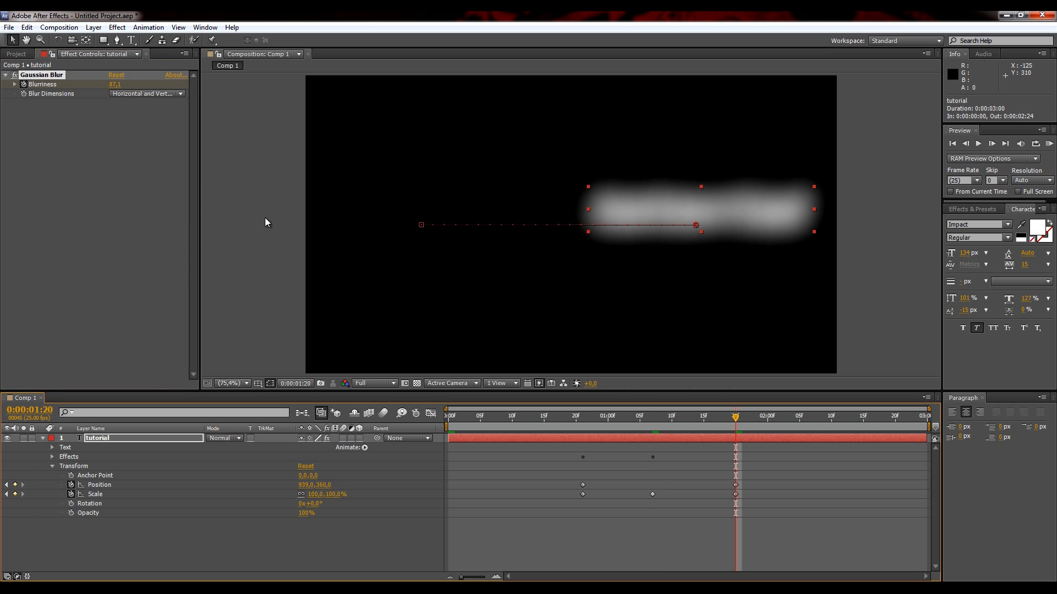
{"action": "left_click", "coordinate": [116, 85]}
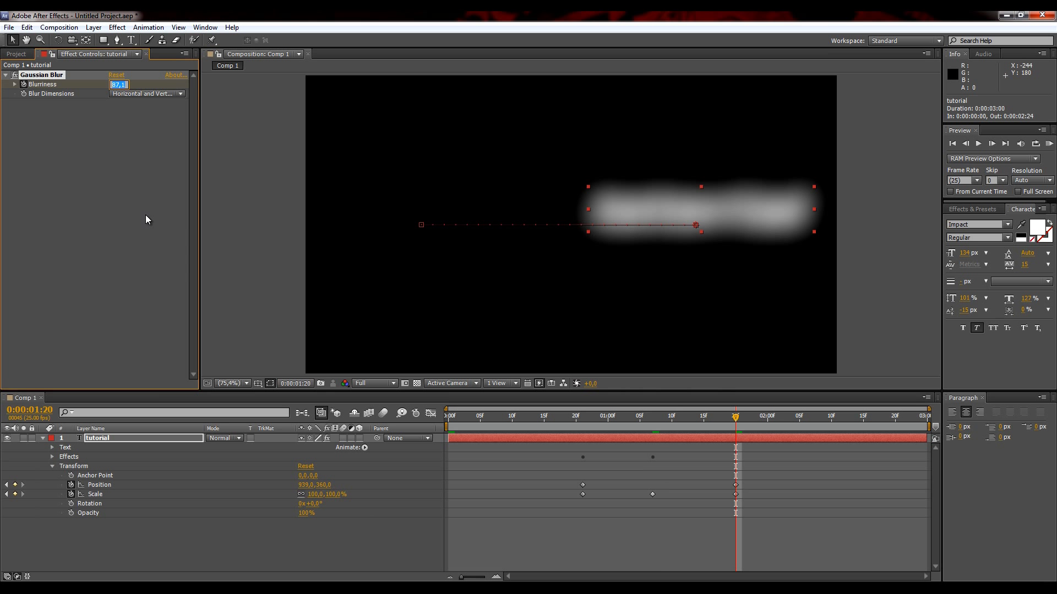
{"action": "type", "text": "0"}
{"action": "key", "text": "Return"}
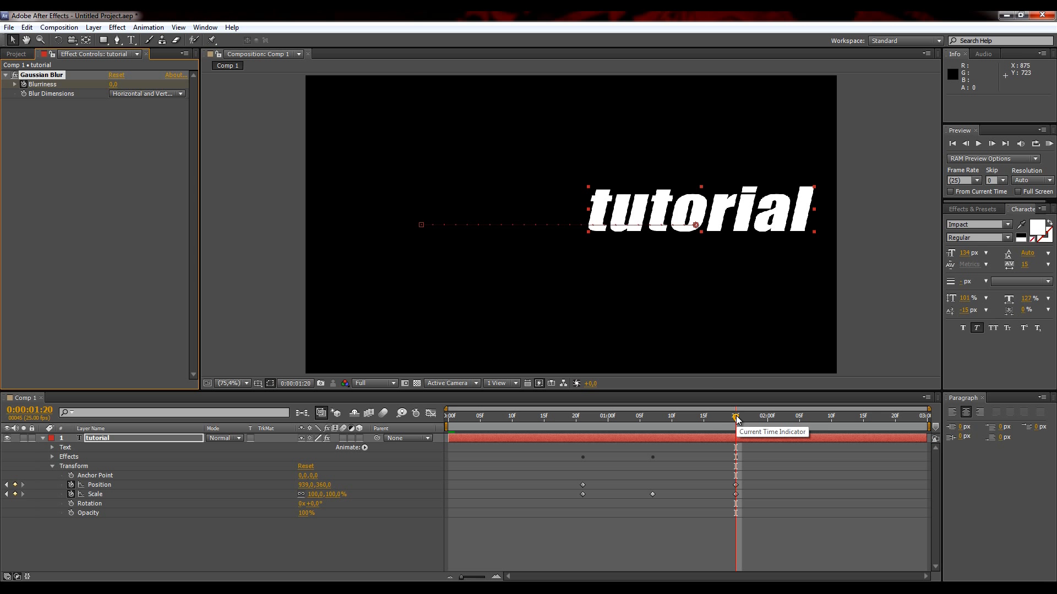
Scrub back to 0:00:00:15 and show only the tutorial layer's keyframed properties in the timeline
{"action": "left_click_drag", "start_coordinate": [736, 416], "coordinate": [513, 402]}
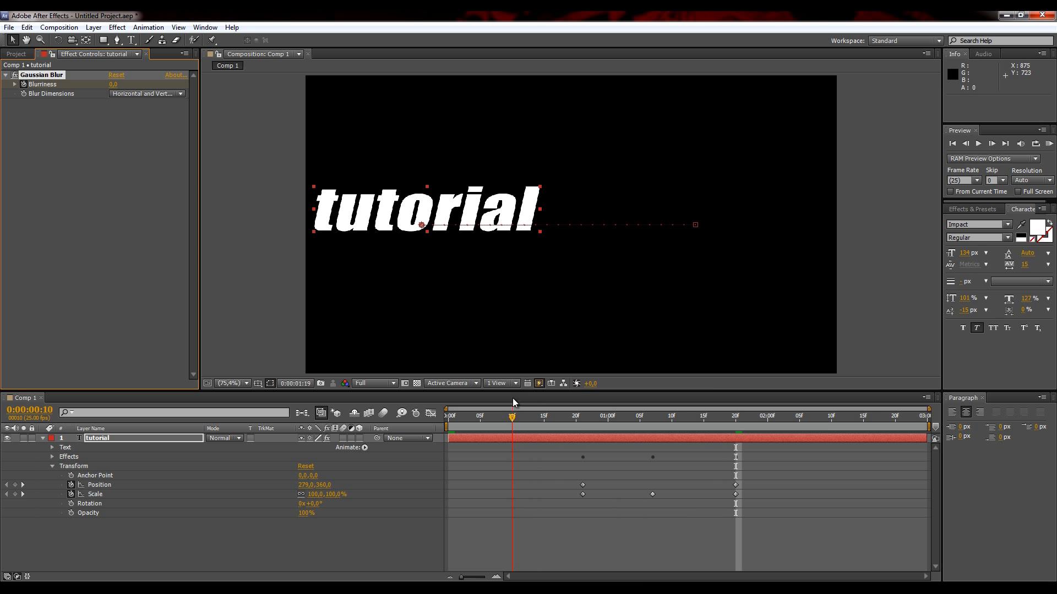
{"action": "left_click", "coordinate": [570, 470]}
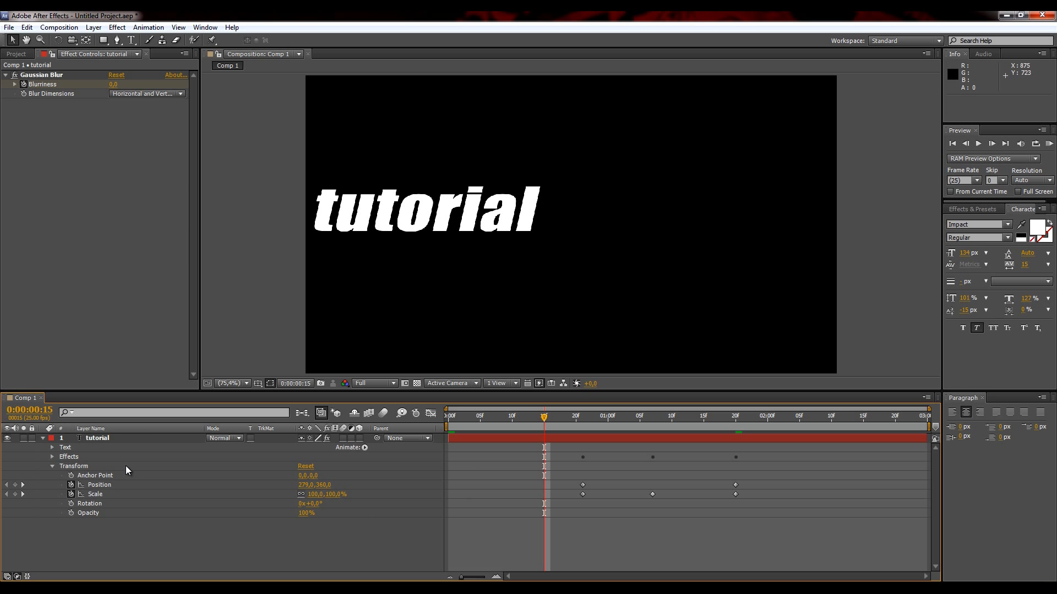
{"action": "key", "text": "u"}
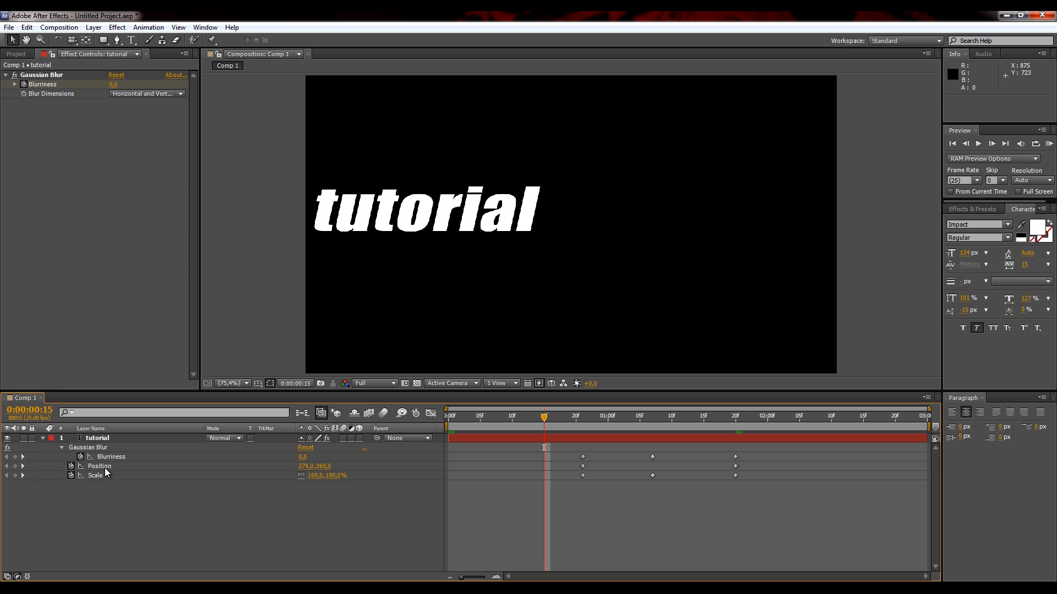
{"action": "key", "text": "u"}
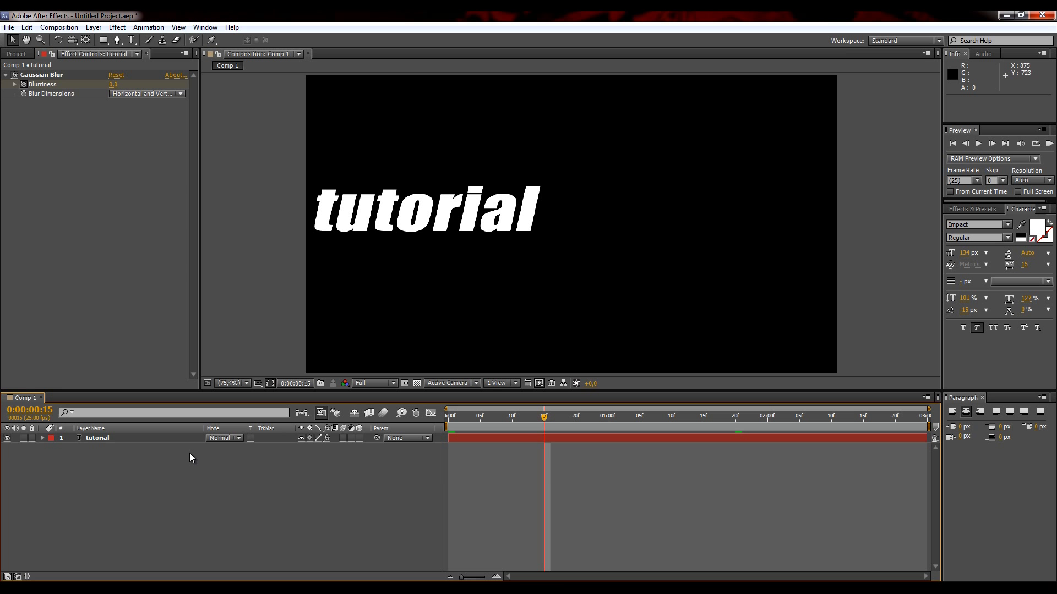
{"action": "key", "text": "u"}
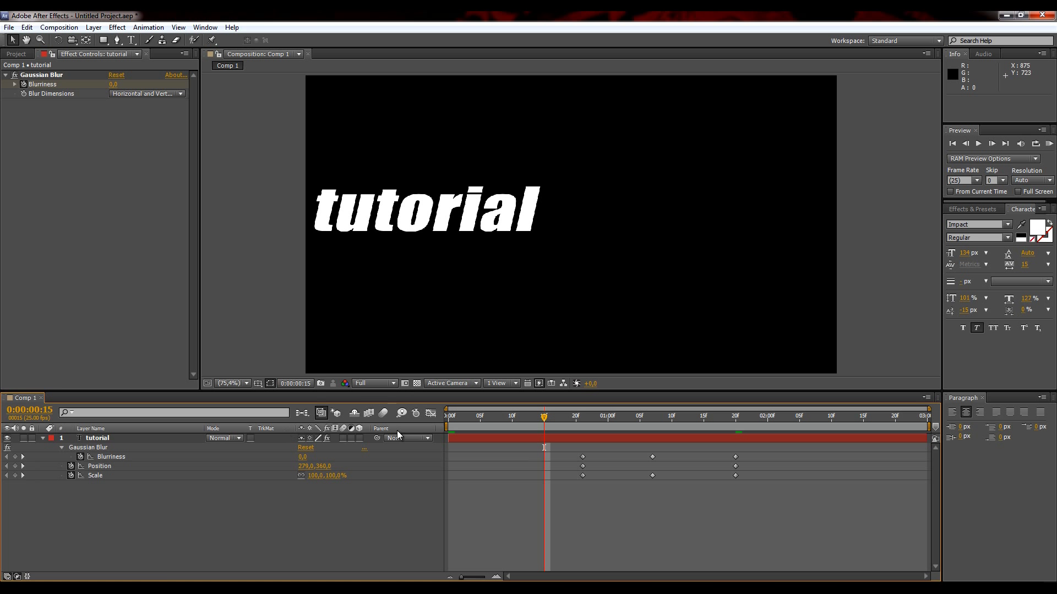
Scrub through the tutorial layer's animation to 0:00:01:20 and back to 0:00:00:05, reviewing it in a RAM preview
{"action": "left_click_drag", "start_coordinate": [544, 423], "coordinate": [734, 435]}
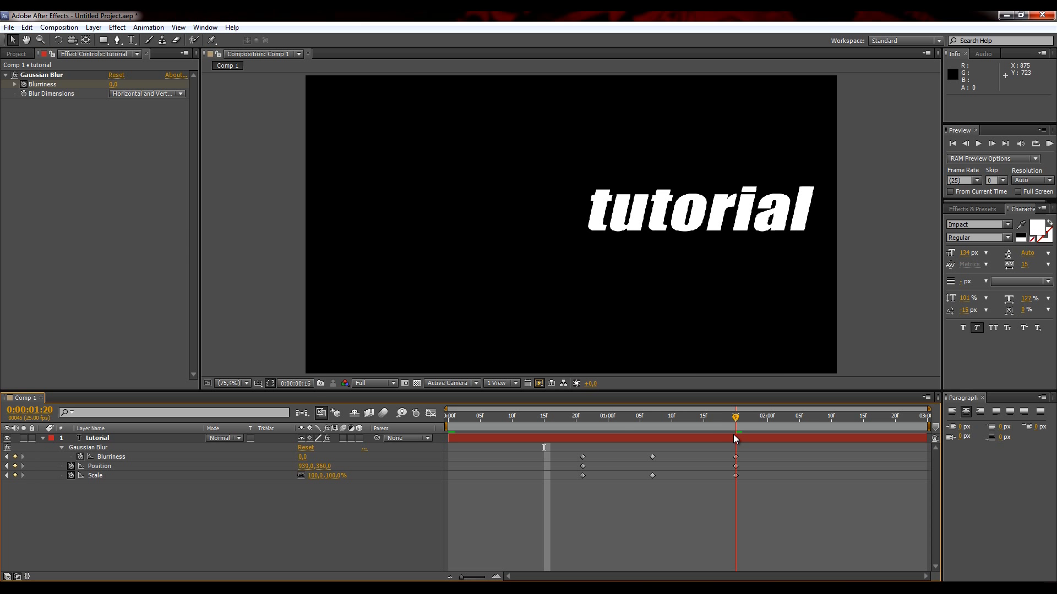
{"action": "left_click_drag", "start_coordinate": [734, 435], "coordinate": [479, 414]}
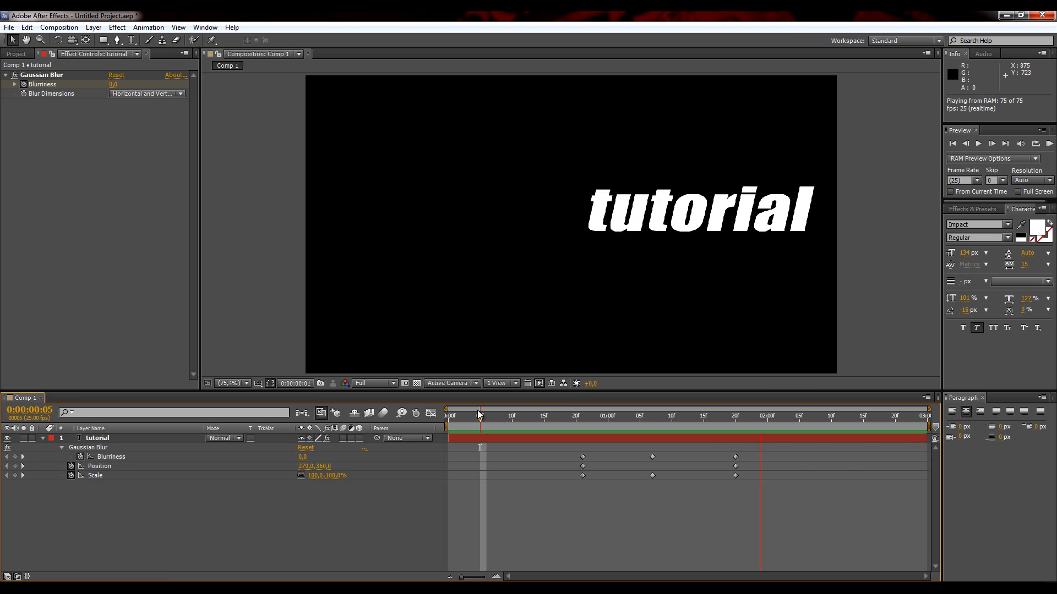
{"action": "key", "text": "space"}
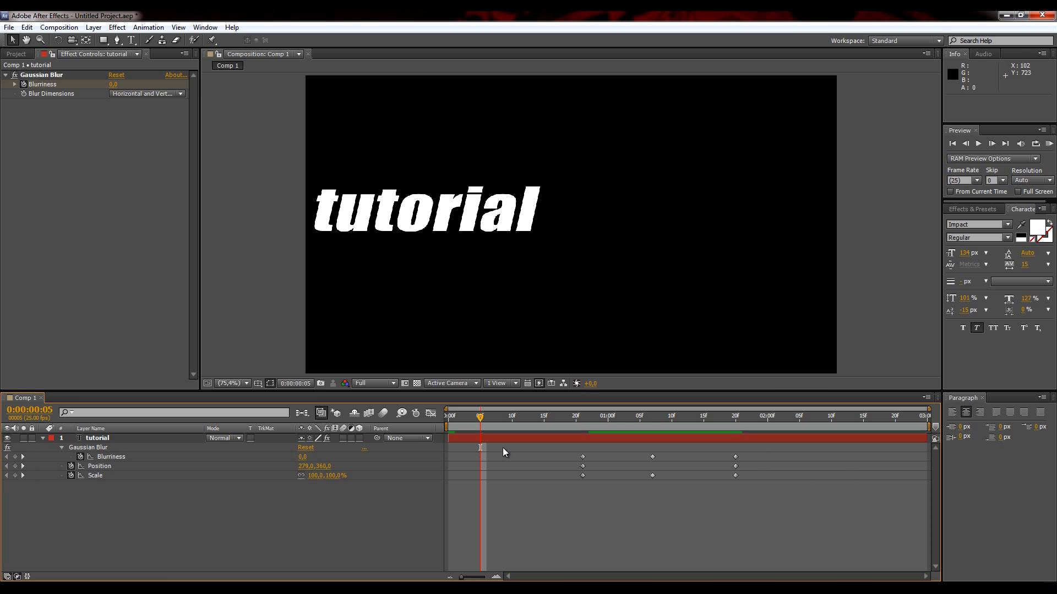
Go to 0:00:00:20 and remove the Gaussian Blur effect from the tutorial layer
{"action": "left_click_drag", "start_coordinate": [482, 418], "coordinate": [576, 418]}
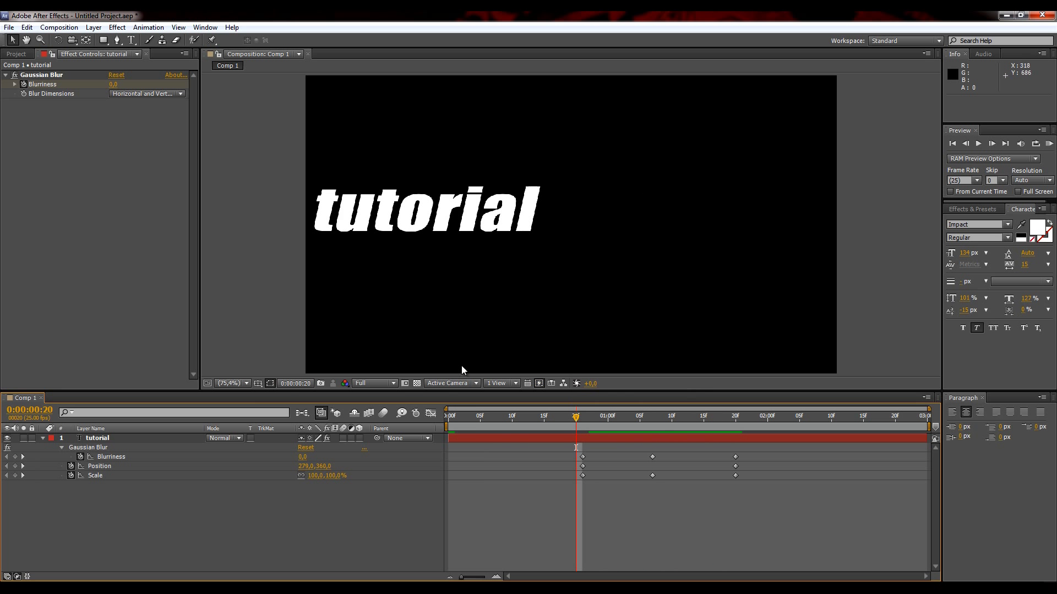
{"action": "left_click", "coordinate": [34, 74]}
Delete all Position and Scale keyframes of the tutorial layer and undo the deletion
{"action": "left_click_drag", "start_coordinate": [807, 472], "coordinate": [560, 444]}
{"action": "key", "text": "Delete"}
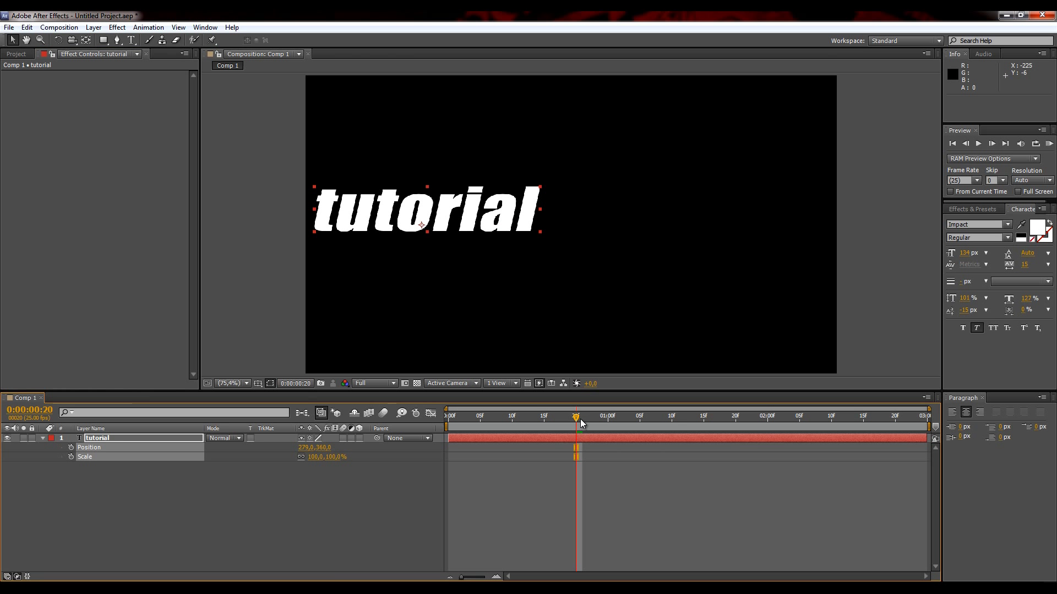
{"action": "left_click", "coordinate": [203, 508]}
{"action": "key", "text": "ctrl+z"}
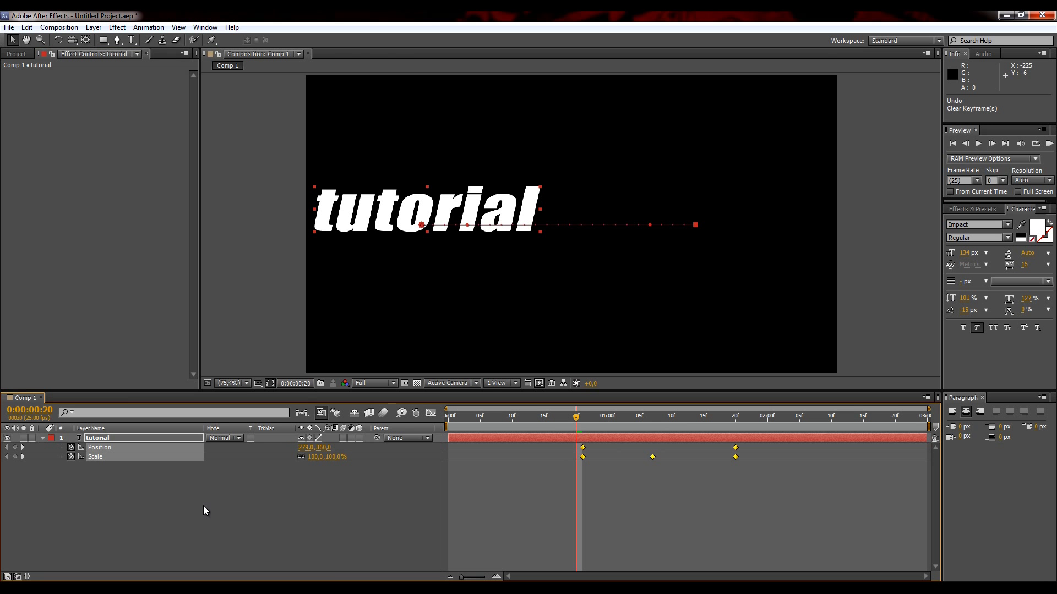
Select the three Scale keyframes and view the Keyframe Assistant easing options, closing them without applying any
{"action": "mouse_move", "coordinate": [576, 421]}
{"action": "left_mouse_down"}
{"action": "mouse_move", "coordinate": [712, 432]}
{"action": "mouse_move", "coordinate": [577, 423]}
{"action": "left_mouse_up"}
{"action": "left_click", "coordinate": [773, 509]}
{"action": "left_click_drag", "start_coordinate": [738, 471], "coordinate": [562, 444]}
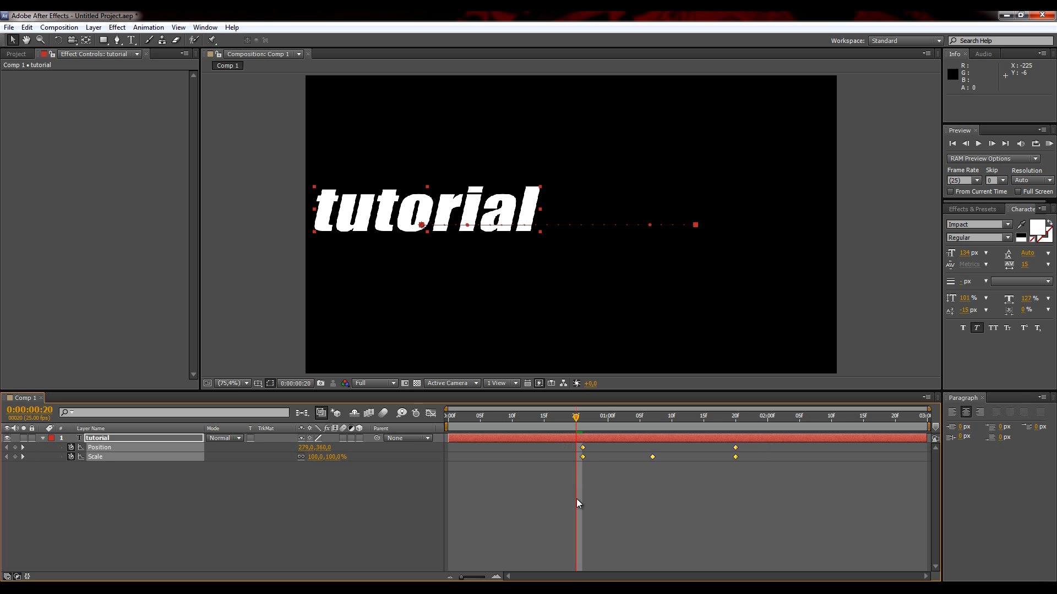
{"action": "left_click", "coordinate": [691, 530]}
{"action": "left_click_drag", "start_coordinate": [758, 461], "coordinate": [568, 455]}
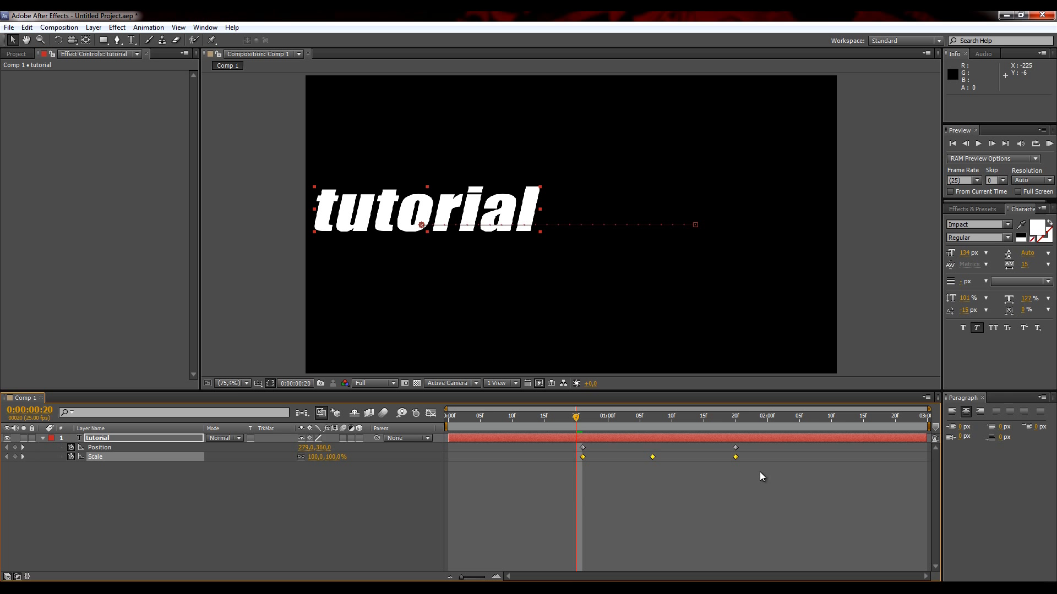
{"action": "right_click", "coordinate": [735, 458]}
{"action": "mouse_move", "coordinate": [787, 451]}
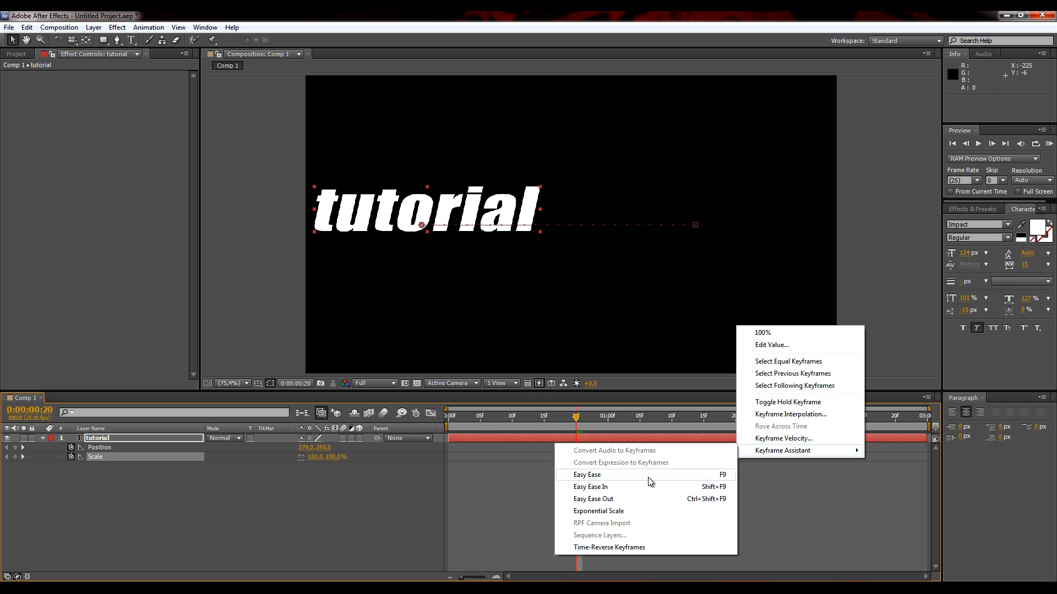
{"action": "left_click", "coordinate": [511, 485]}
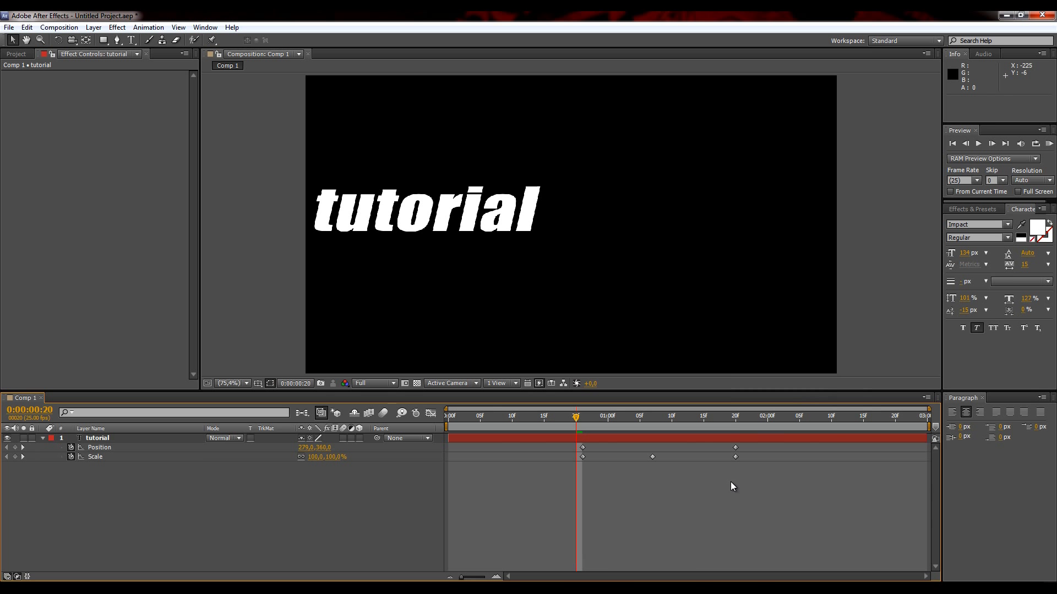
Apply Easy Ease to the three Scale keyframes and undo it
{"action": "left_click_drag", "start_coordinate": [750, 464], "coordinate": [580, 458]}
{"action": "right_click", "coordinate": [580, 458]}
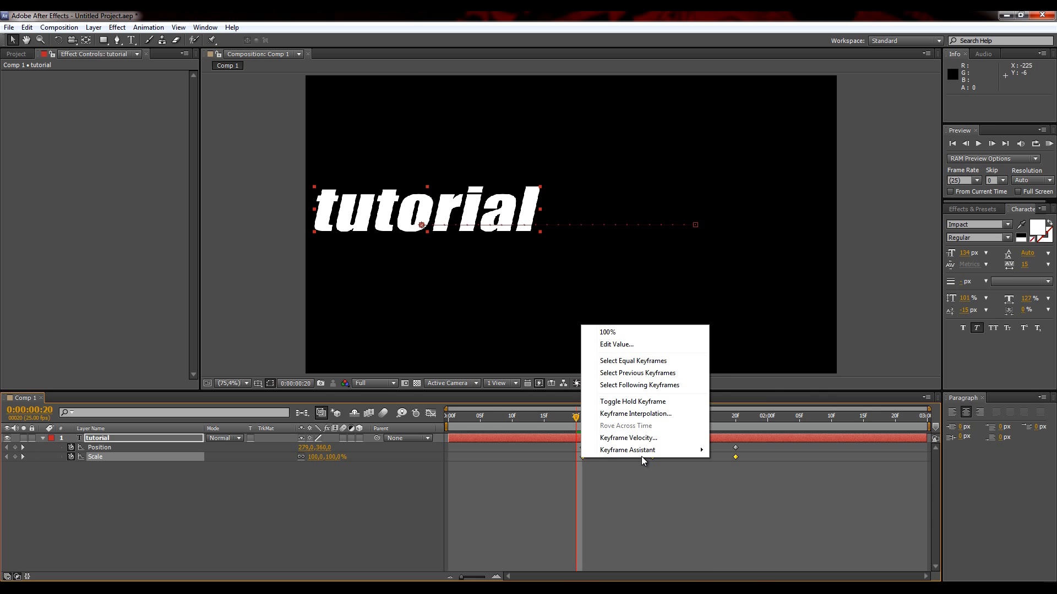
{"action": "mouse_move", "coordinate": [643, 453]}
{"action": "left_click", "coordinate": [487, 471]}
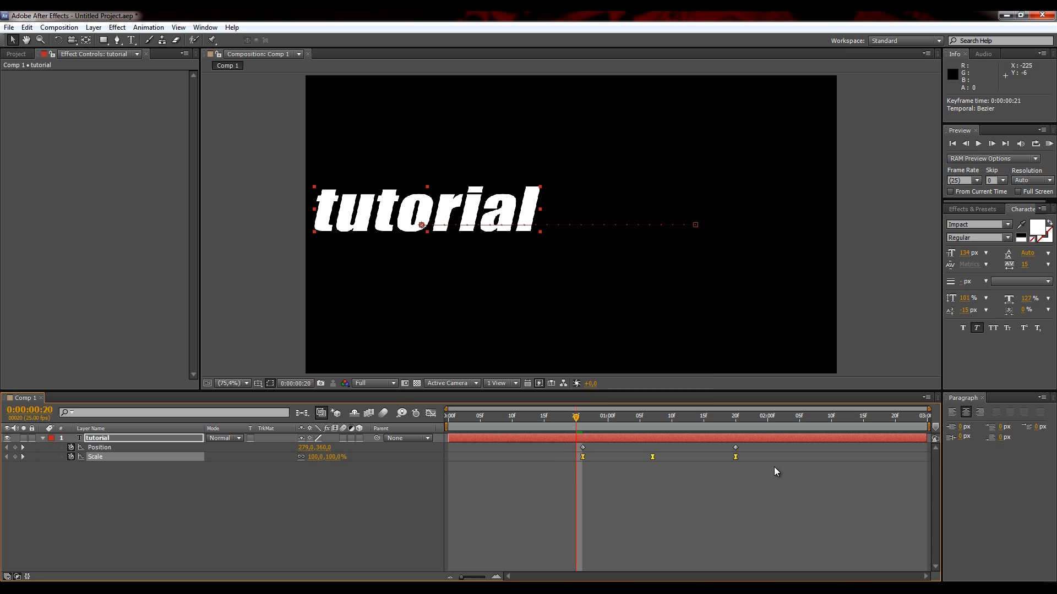
{"action": "key", "text": "ctrl+z"}
Show the Scale keyframes in the Graph Editor, convert them to Auto Bezier and stretch the middle keyframe's outgoing handle to smooth the curve
{"action": "left_click_drag", "start_coordinate": [763, 466], "coordinate": [575, 455]}
{"action": "left_click", "coordinate": [430, 413]}
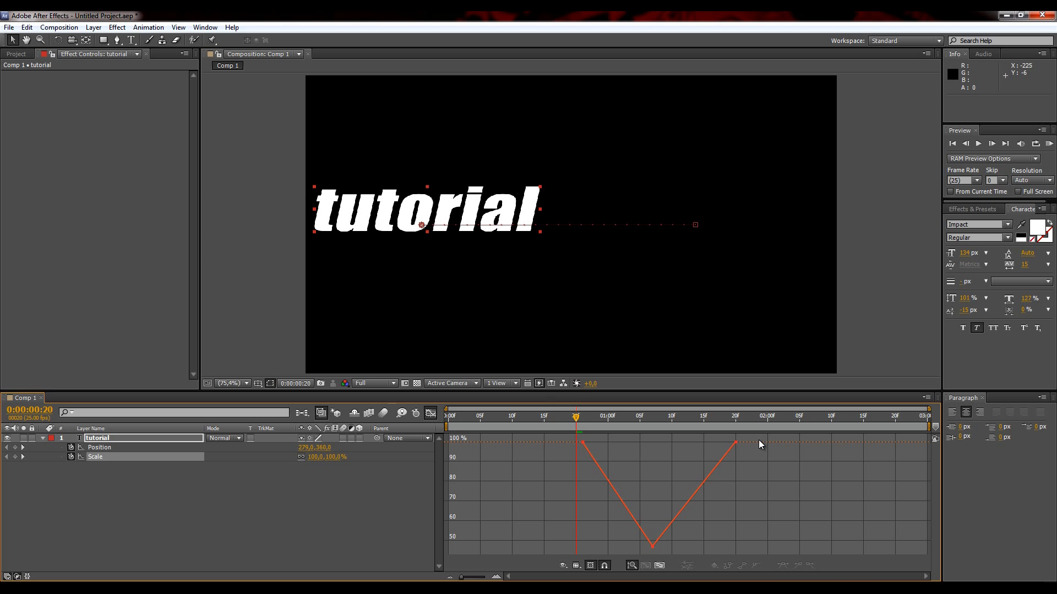
{"action": "left_click_drag", "start_coordinate": [758, 439], "coordinate": [569, 533]}
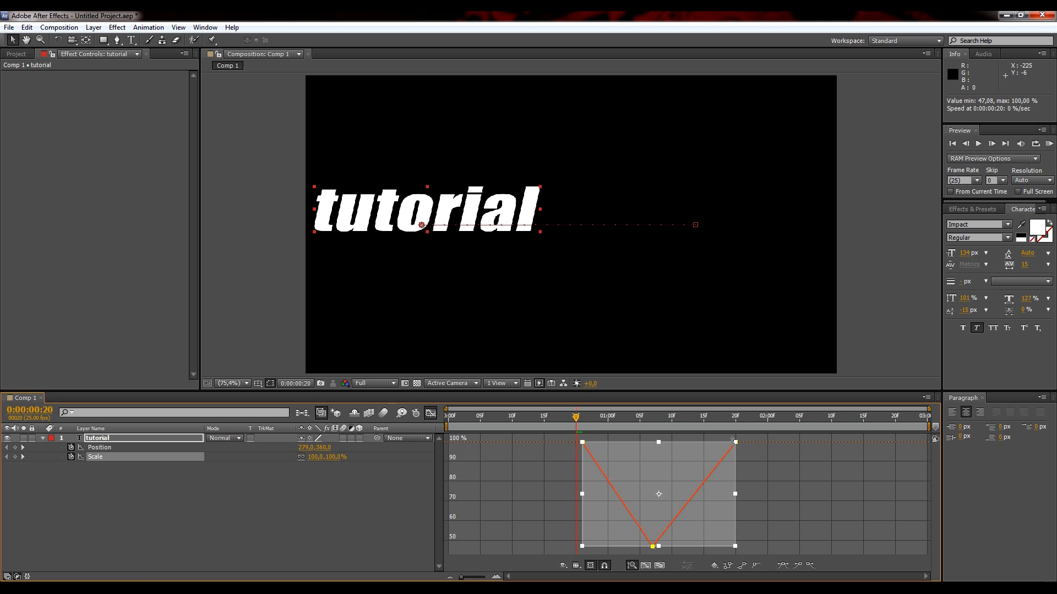
{"action": "left_click", "coordinate": [756, 565]}
{"action": "left_click_drag", "start_coordinate": [666, 547], "coordinate": [710, 549]}
{"action": "left_click", "coordinate": [709, 553]}
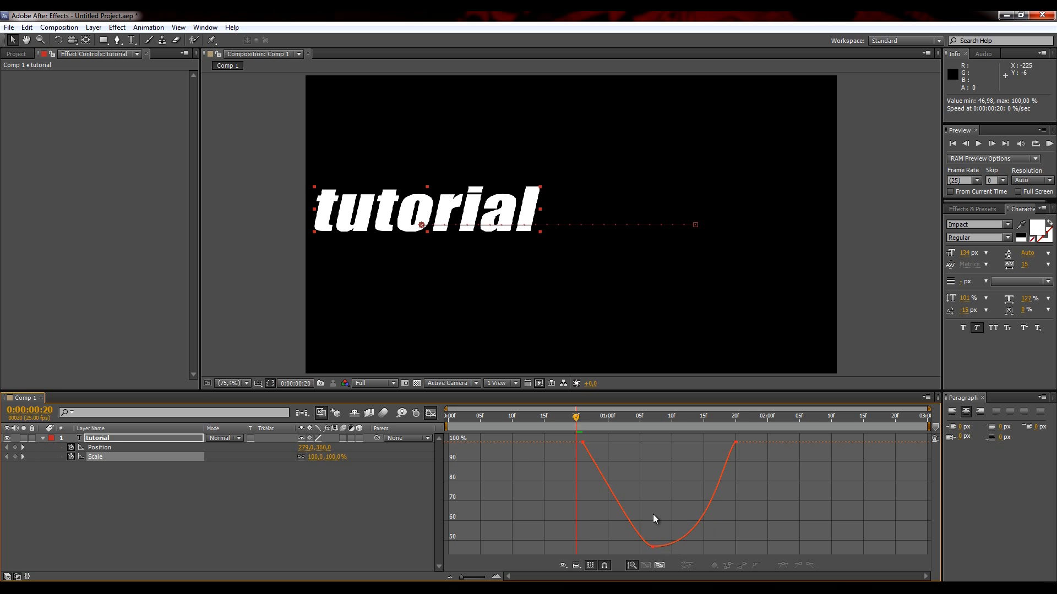
Play a RAM preview of the curved Scale animation, stop it and return to the layer bar view
{"action": "key", "text": "KP_0"}
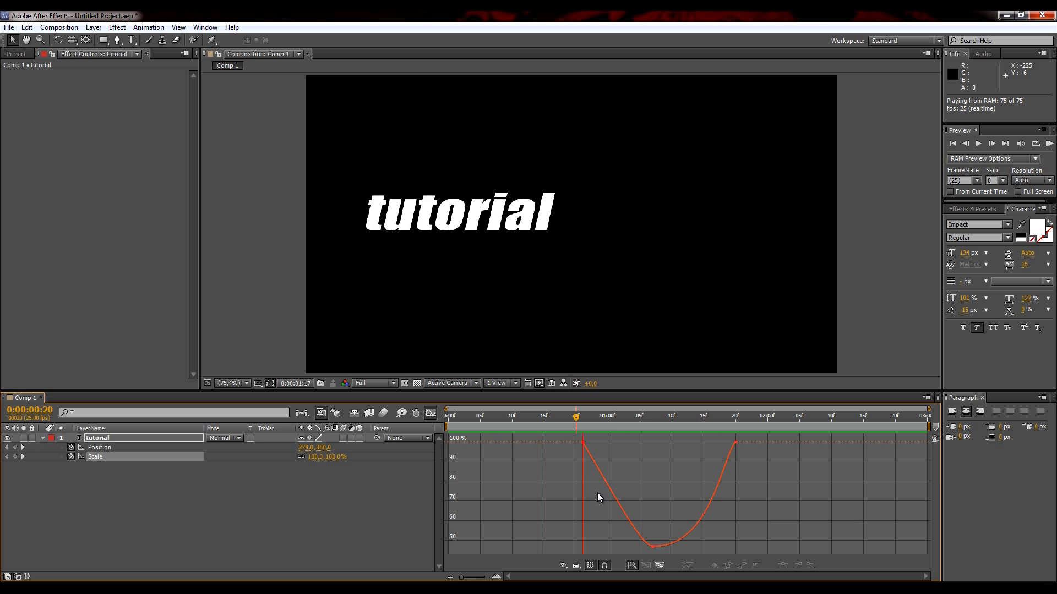
{"action": "key", "text": "space"}
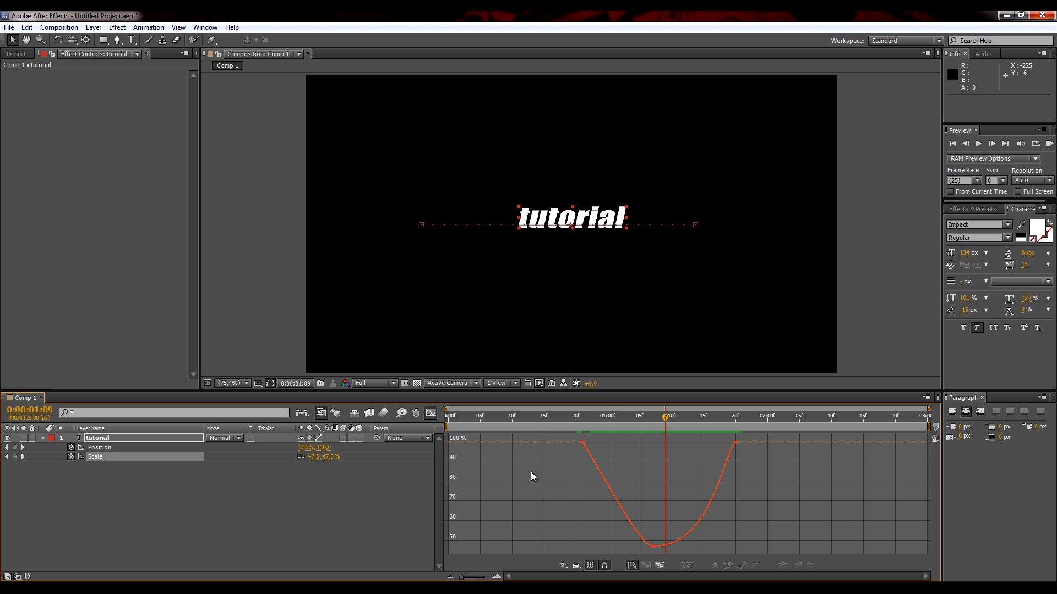
{"action": "left_click", "coordinate": [431, 413]}
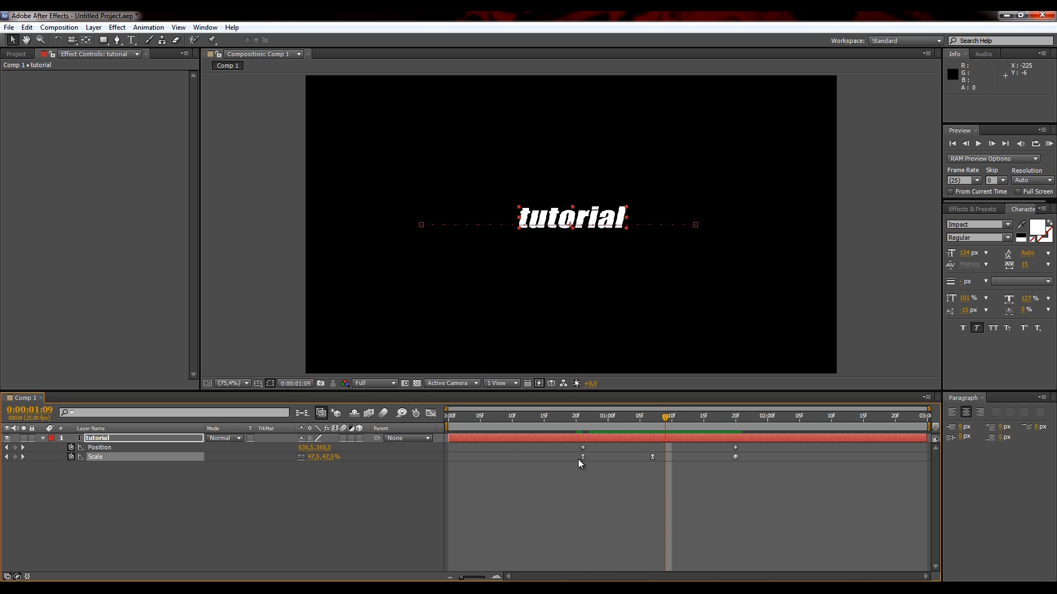
Undo the Scale curve edits to restore the linear keyframes, and clear the keyframe selection
{"action": "key", "text": "ctrl+z"}
{"action": "key", "text": "ctrl+z"}
{"action": "key", "text": "ctrl+z"}
{"action": "key", "text": "ctrl+z"}
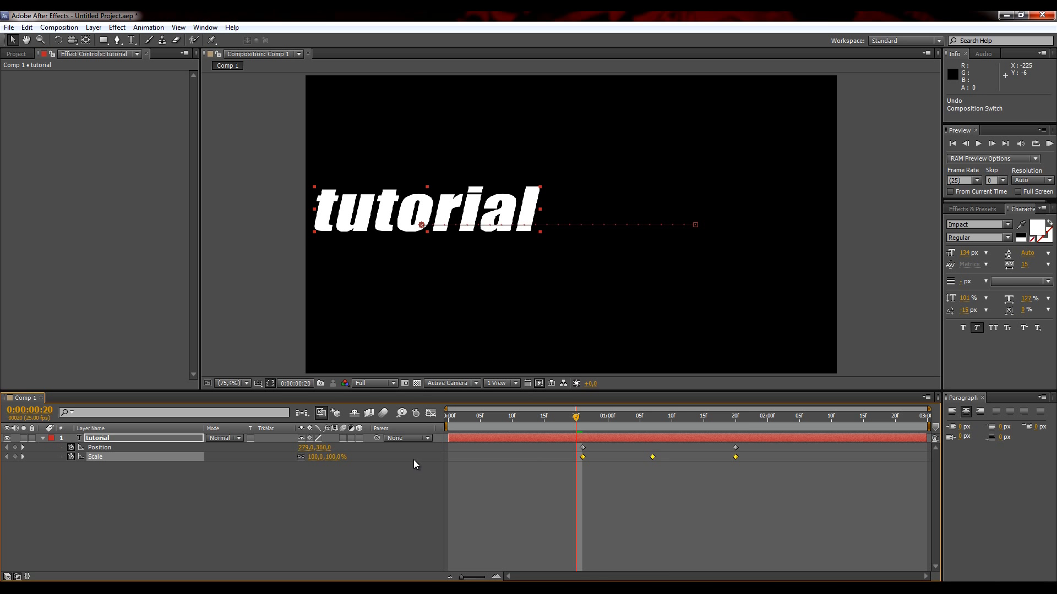
{"action": "left_click", "coordinate": [633, 501]}
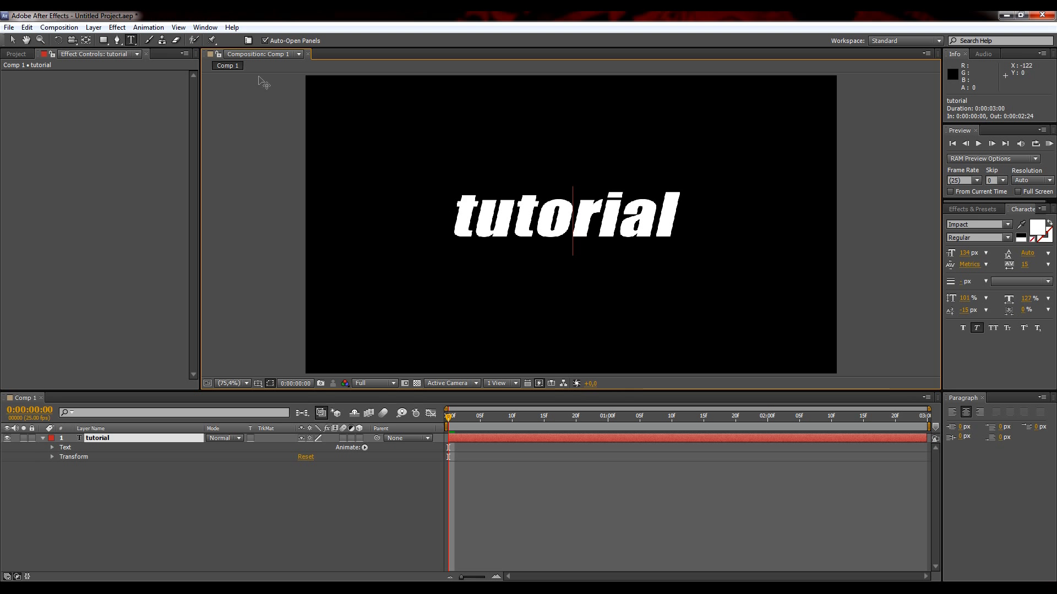
Try selecting single letters and the whole word "tutorial" in the composition with the Type tool
{"action": "left_click", "coordinate": [131, 40]}
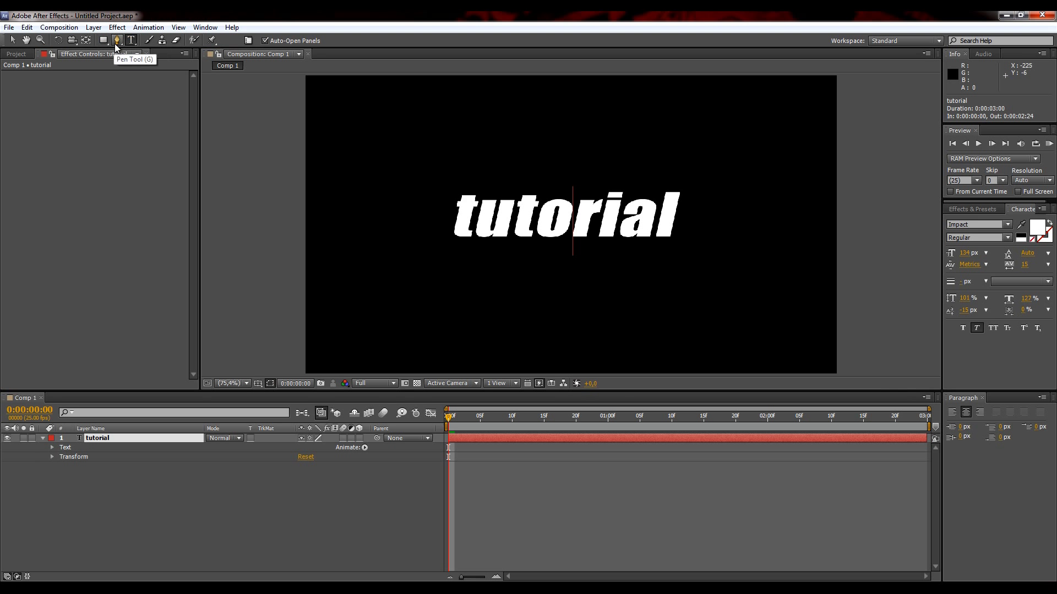
{"action": "left_click", "coordinate": [594, 219]}
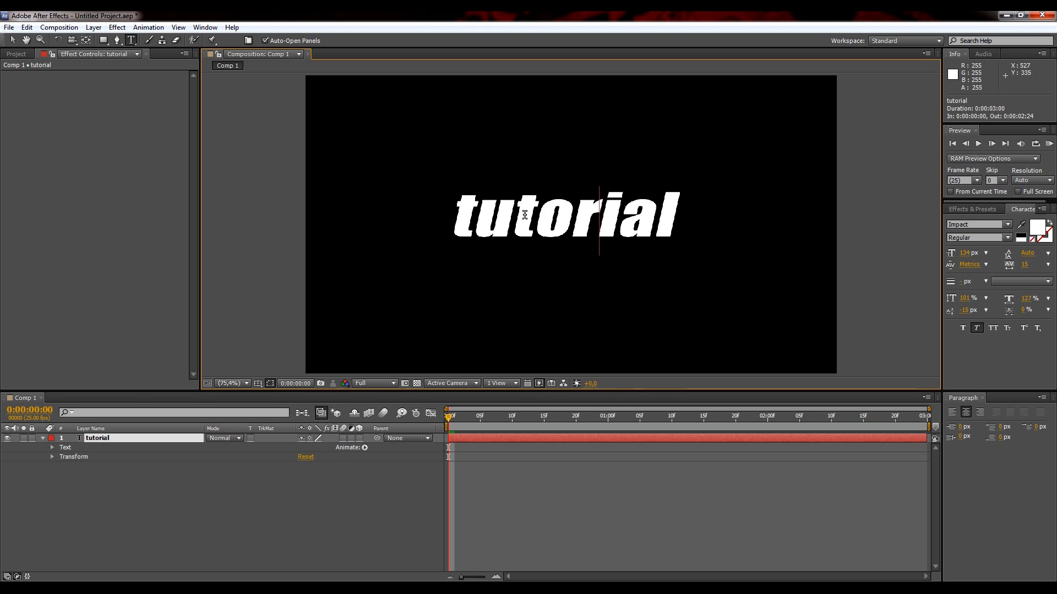
{"action": "left_click_drag", "start_coordinate": [630, 219], "coordinate": [461, 216]}
{"action": "left_click_drag", "start_coordinate": [558, 210], "coordinate": [513, 210]}
{"action": "double_click", "coordinate": [493, 211]}
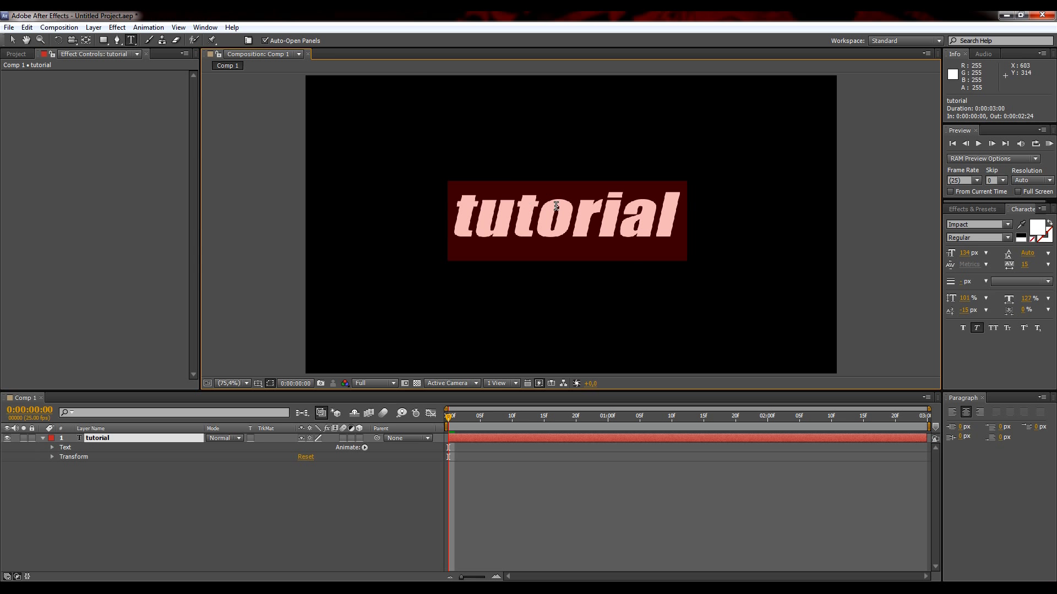
{"action": "left_click", "coordinate": [527, 212]}
{"action": "left_click_drag", "start_coordinate": [519, 212], "coordinate": [597, 214]}
{"action": "left_click", "coordinate": [564, 218]}
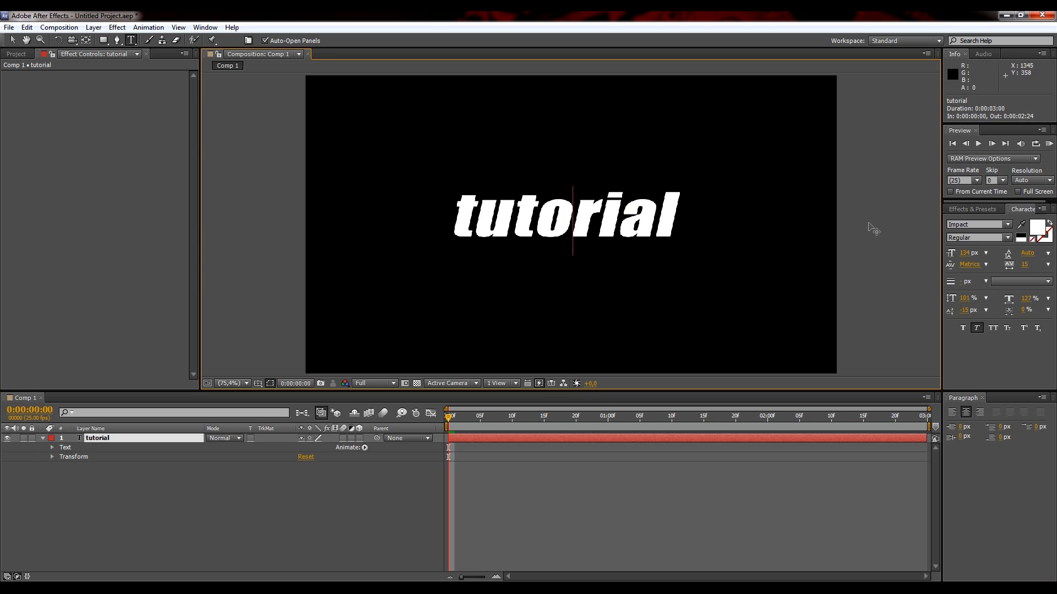
Bring the Character settings into view and choose the Kartika font family with no text highlighted
{"action": "left_click", "coordinate": [1017, 208]}
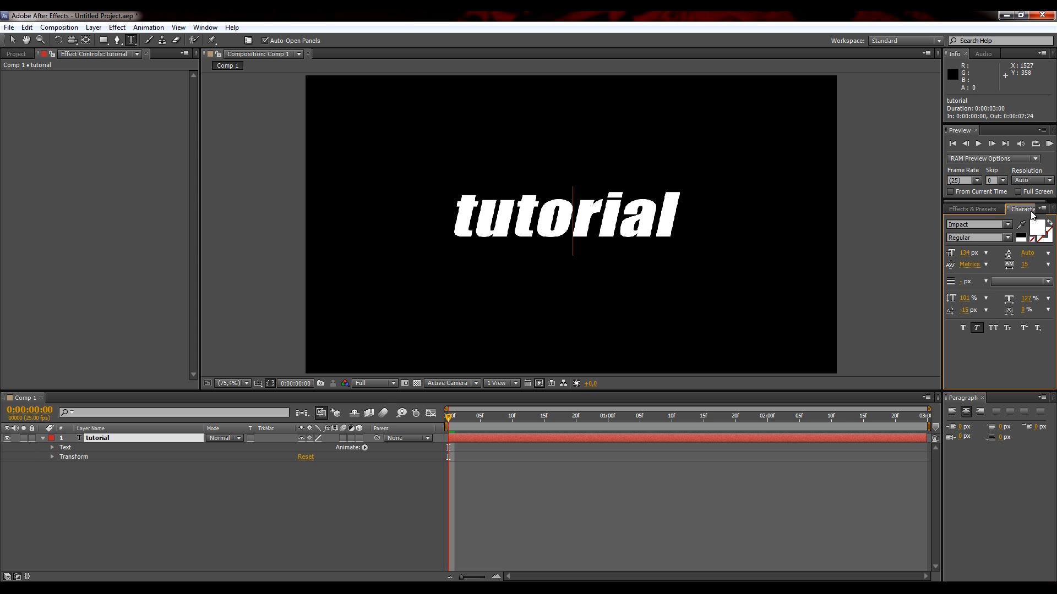
{"action": "left_click_drag", "start_coordinate": [1018, 202], "coordinate": [1032, 202]}
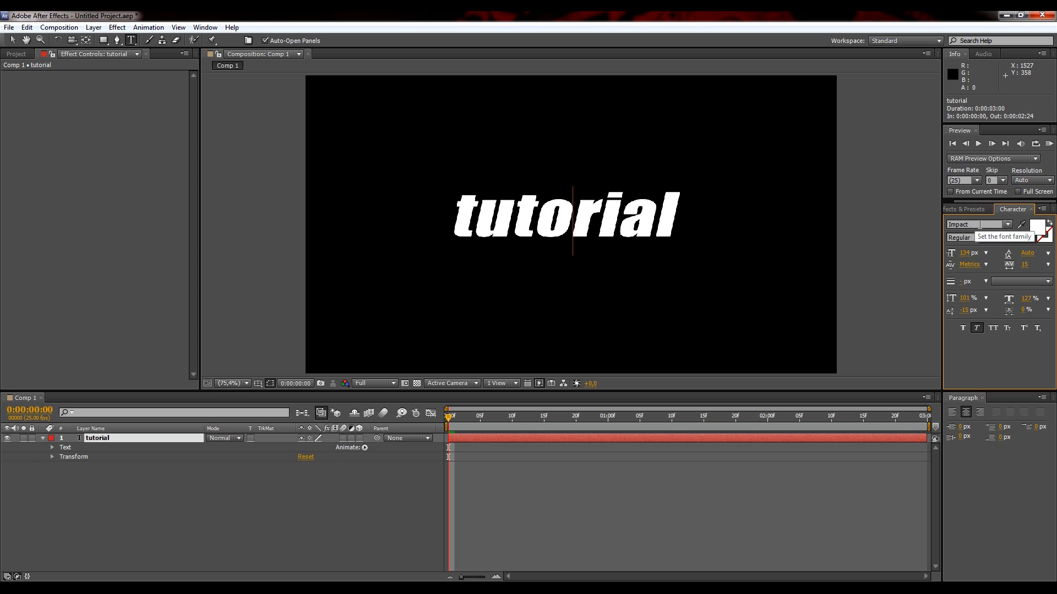
{"action": "left_click", "coordinate": [1006, 226]}
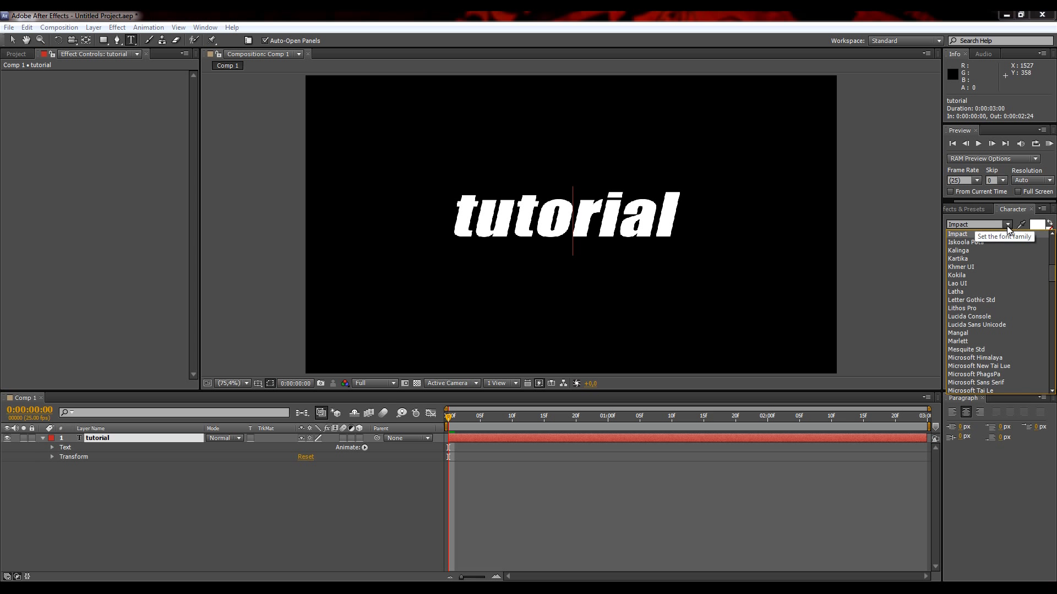
{"action": "left_click", "coordinate": [979, 258]}
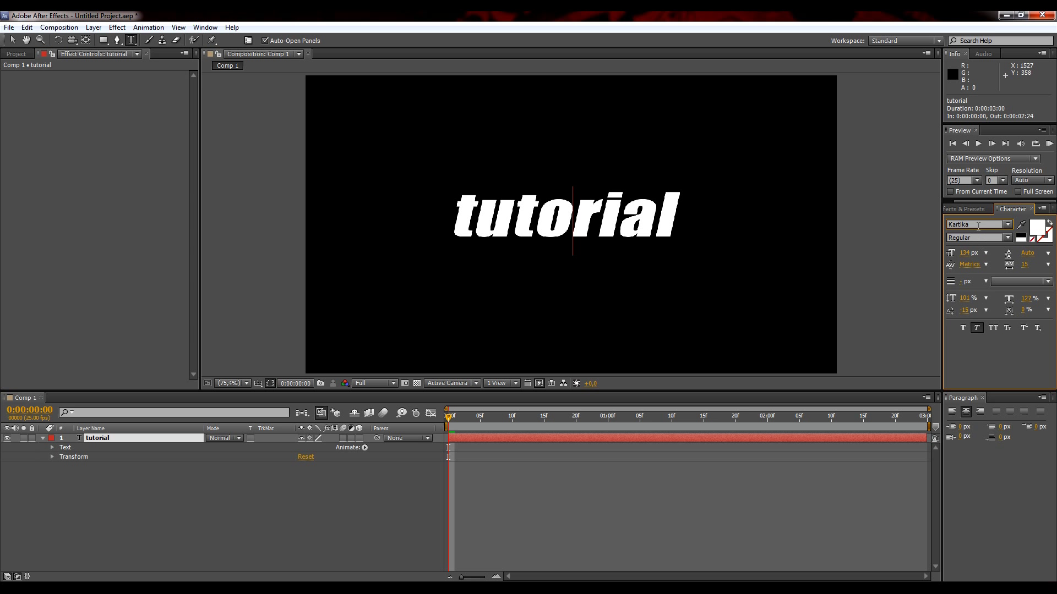
Highlight the whole word "tutorial" and set its font family to Kalinga
{"action": "left_click", "coordinate": [685, 217]}
{"action": "double_click", "coordinate": [594, 222]}
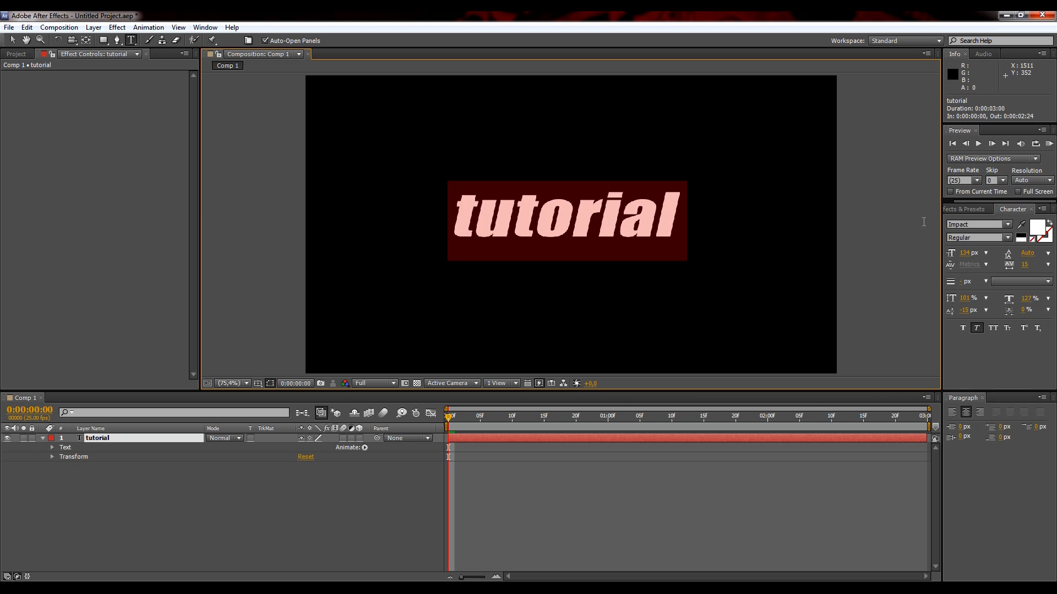
{"action": "left_click", "coordinate": [972, 225]}
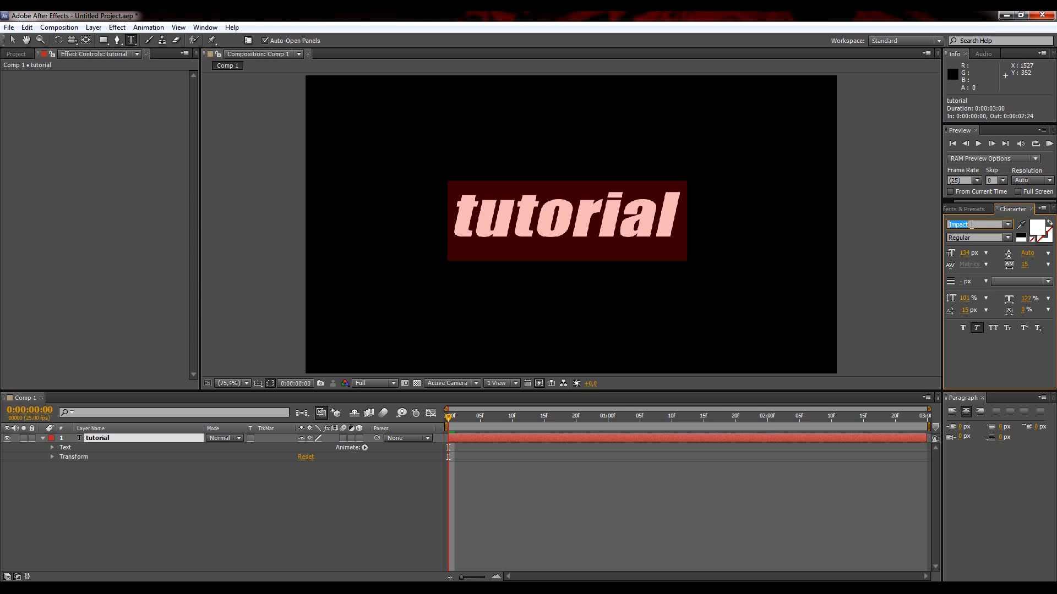
{"action": "left_click", "coordinate": [1007, 224]}
{"action": "left_click", "coordinate": [1000, 250]}
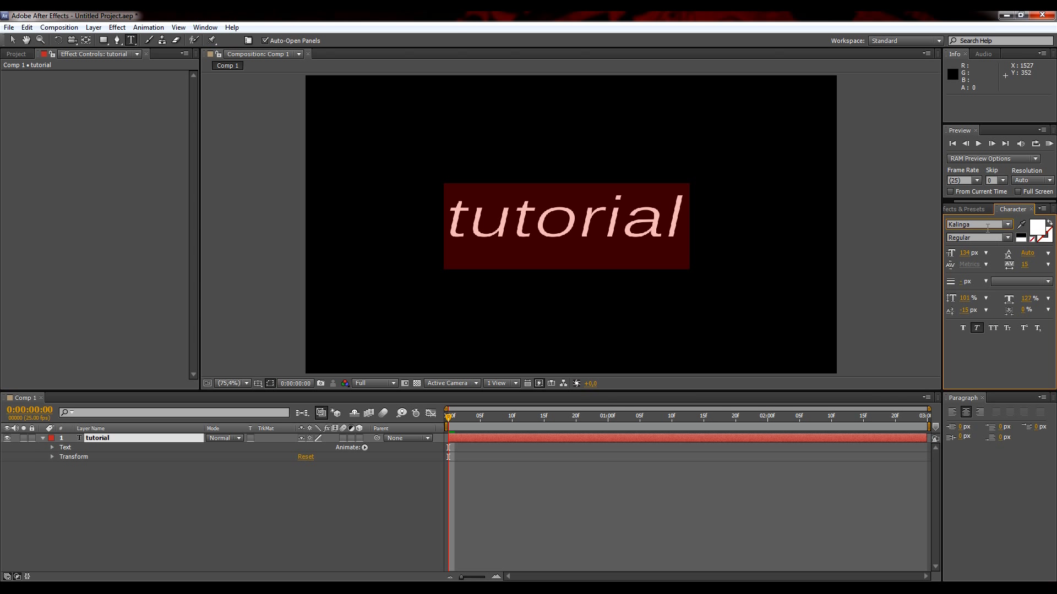
Step the highlighted word "tutorial" through the neighbouring font families and settle on Impact
{"action": "key", "text": "Down"}
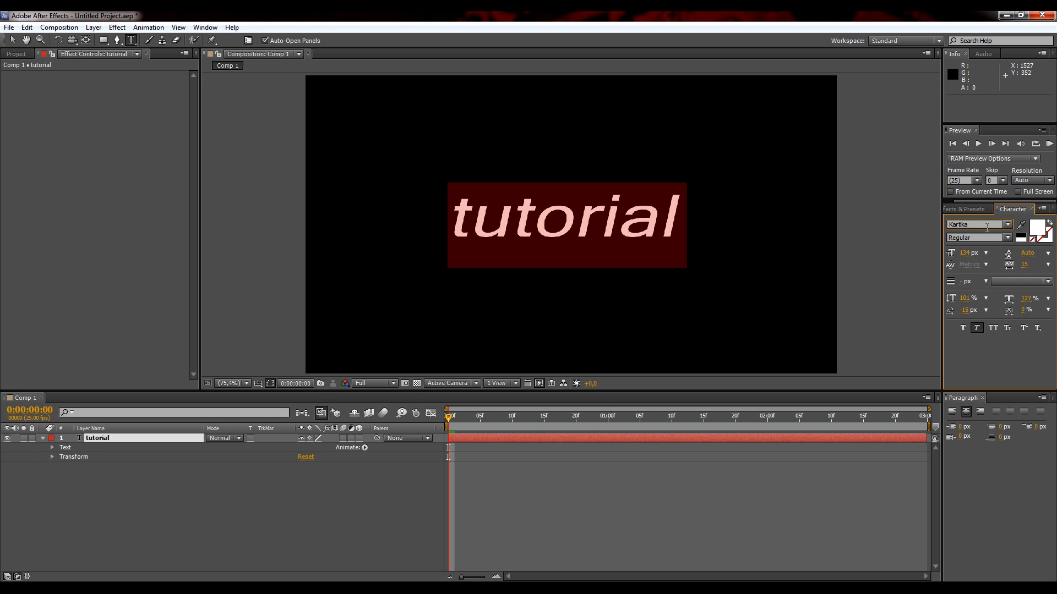
{"action": "key", "text": "Down"}
{"action": "key", "text": "Down"}
{"action": "key", "text": "Down"}
{"action": "key", "text": "Down"}
{"action": "key", "text": "Down"}
{"action": "key", "text": "Down"}
{"action": "key", "text": "Down"}
{"action": "key", "text": "Down"}
{"action": "key", "text": "Down"}
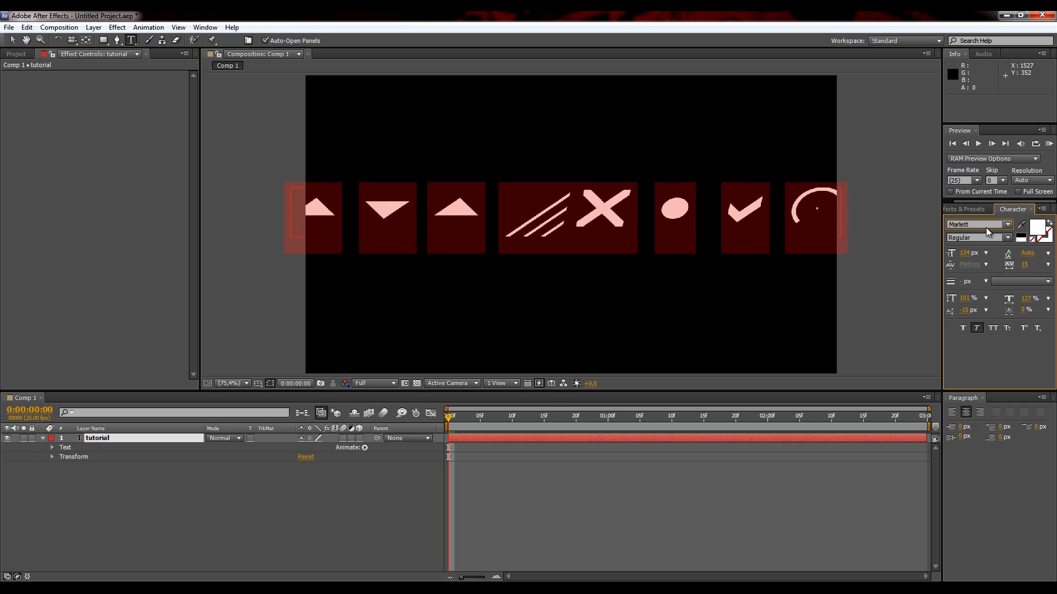
{"action": "key", "text": "Down"}
{"action": "key", "text": "Down"}
{"action": "key", "text": "Down"}
{"action": "key", "text": "Down"}
{"action": "key", "text": "Down"}
{"action": "key", "text": "Down"}
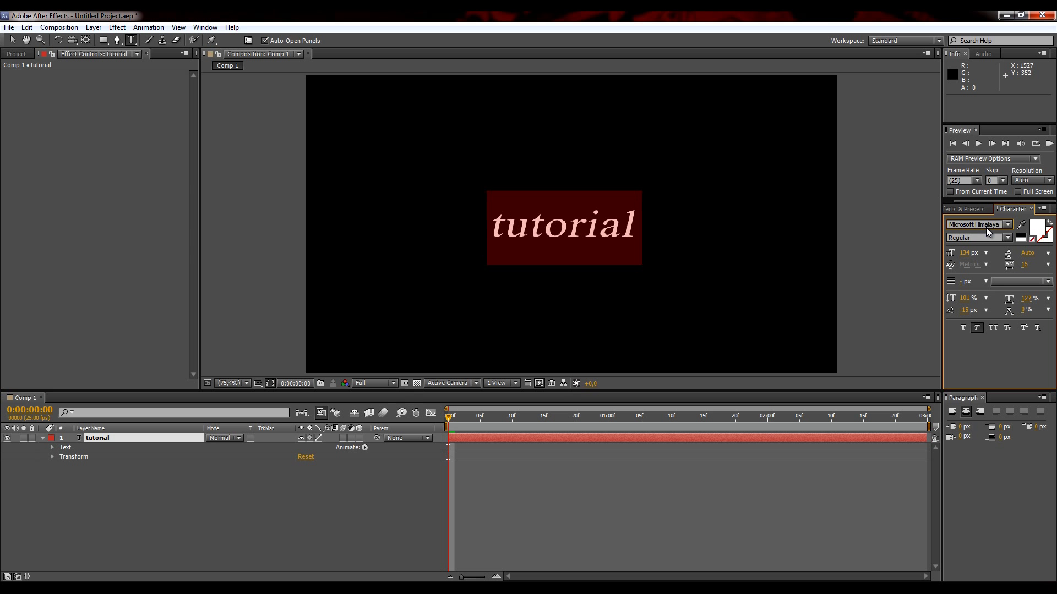
{"action": "key", "text": "Up"}
{"action": "key", "text": "Up"}
{"action": "key", "text": "Up"}
{"action": "key", "text": "Up"}
{"action": "key", "text": "Up"}
{"action": "key", "text": "Up"}
{"action": "key", "text": "Up"}
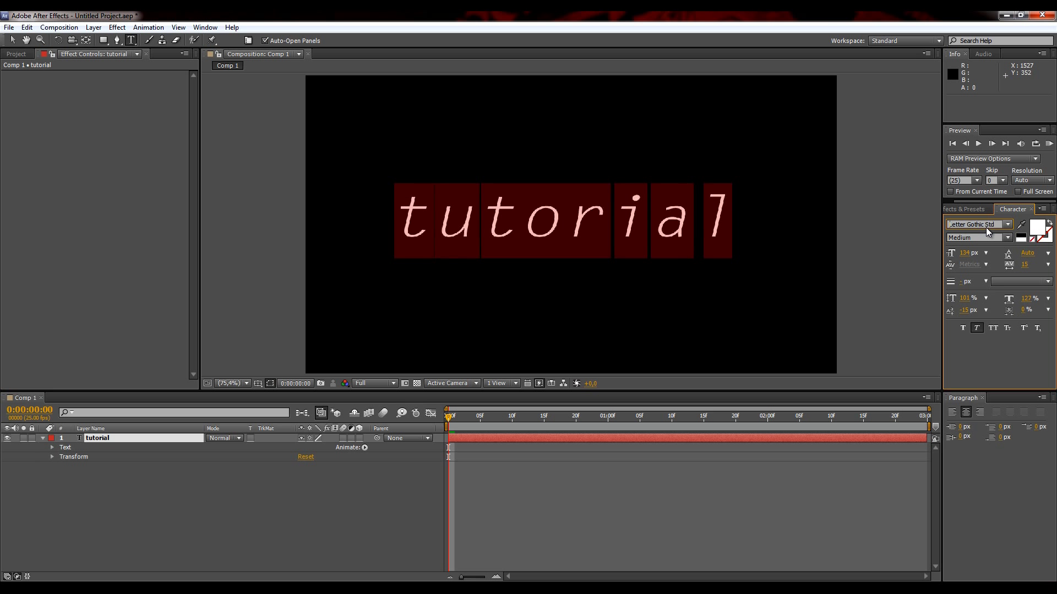
{"action": "key", "text": "Up"}
{"action": "key", "text": "Up"}
{"action": "key", "text": "Up"}
{"action": "key", "text": "Up"}
{"action": "key", "text": "Up"}
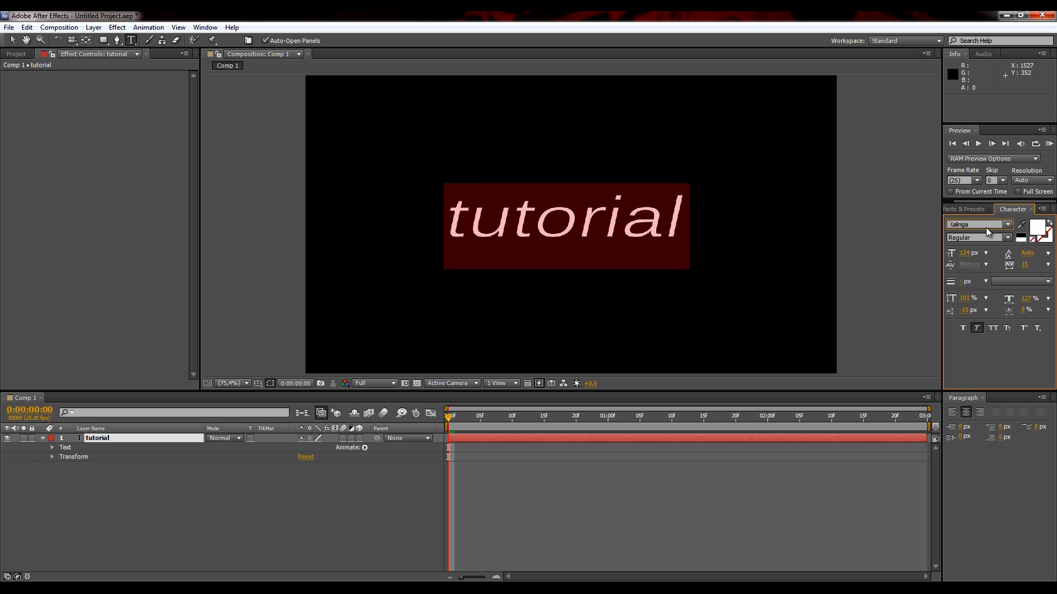
{"action": "key", "text": "Down"}
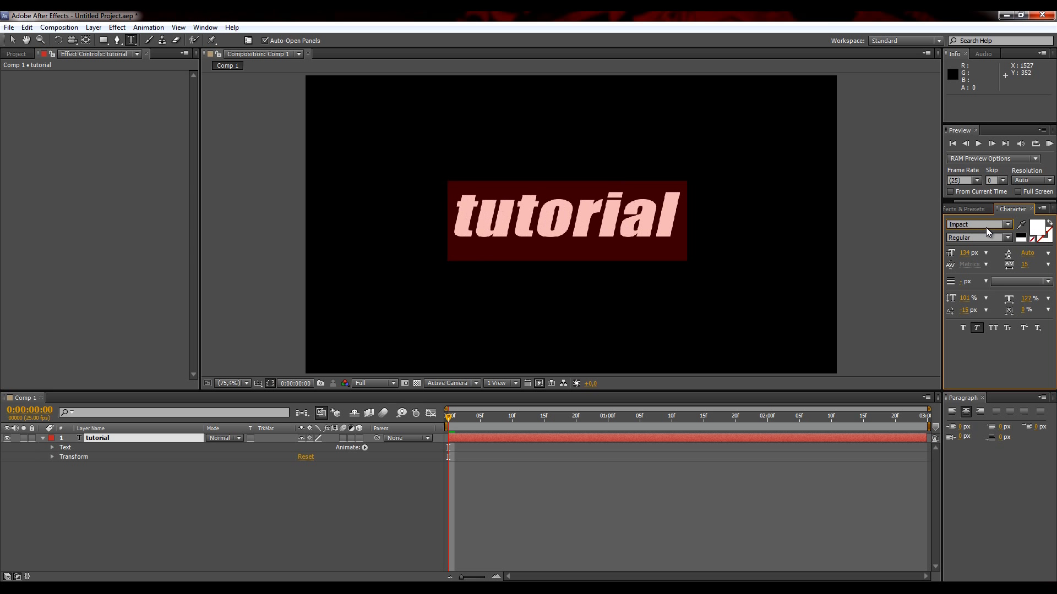
Check the font styles offered for Impact and where the Character and Paragraph settings can be shown, without changing anything
{"action": "left_click", "coordinate": [1007, 238]}
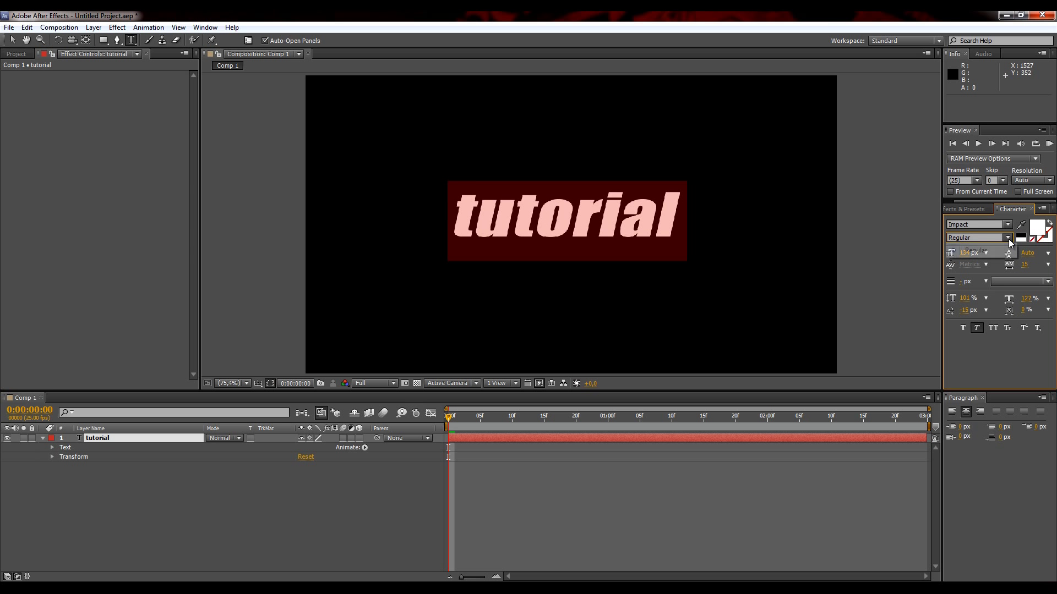
{"action": "left_click", "coordinate": [985, 217]}
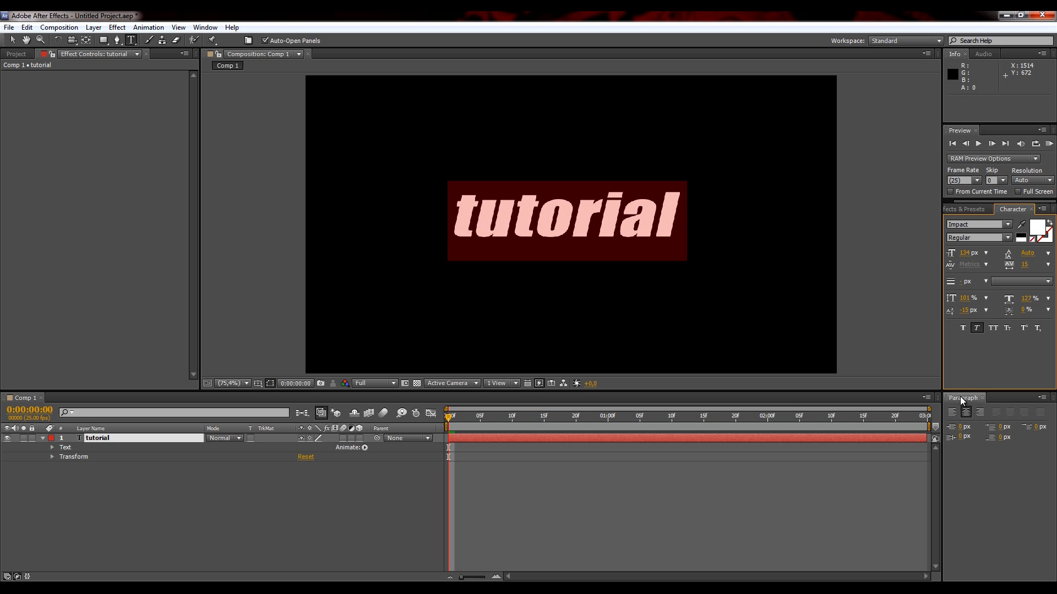
{"action": "left_click", "coordinate": [203, 30]}
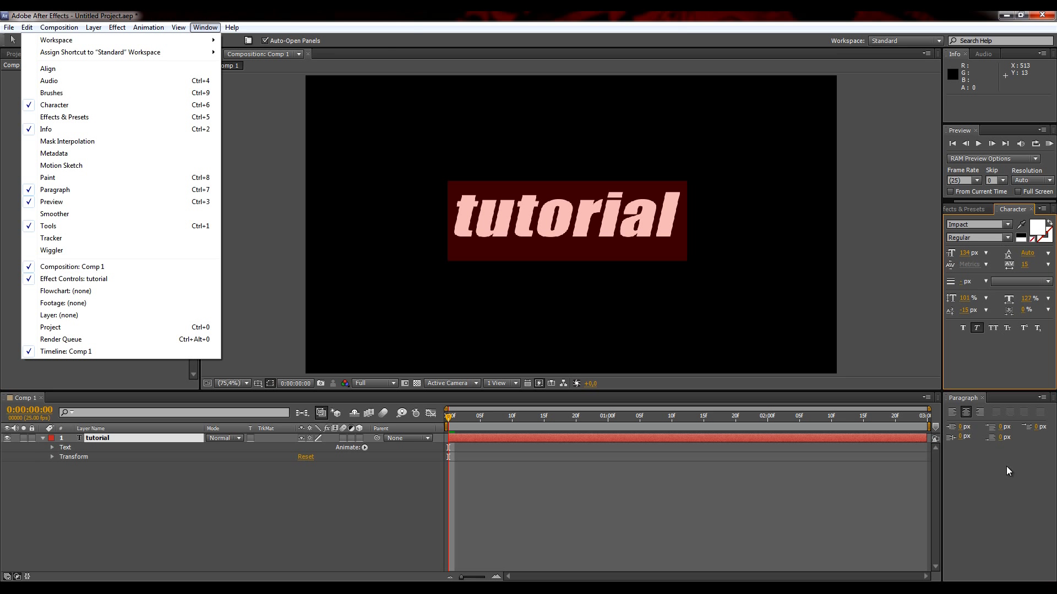
{"action": "left_click", "coordinate": [446, 11]}
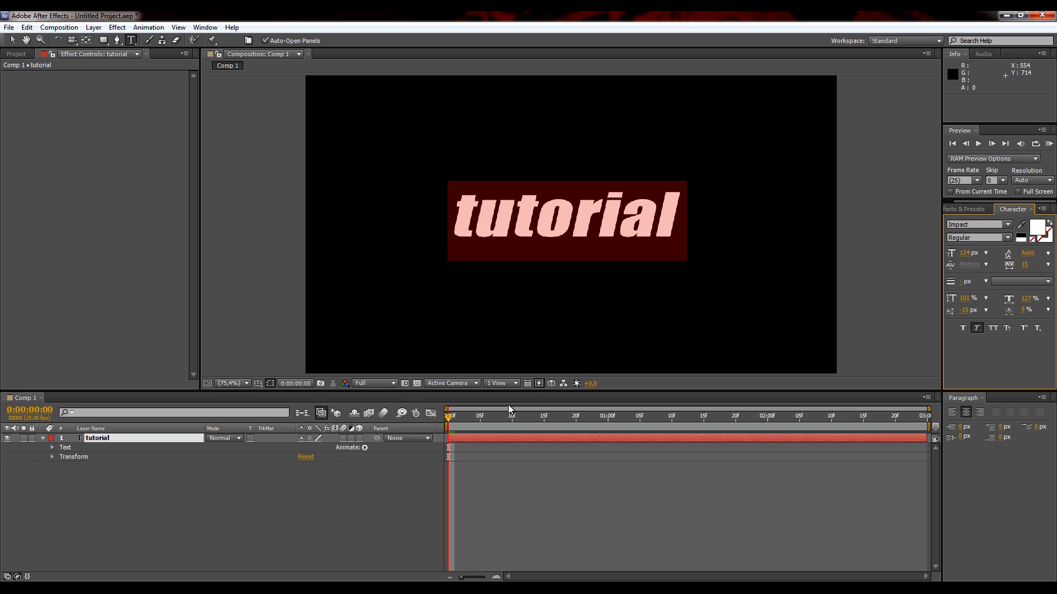
Finish editing the text, select the "tutorial" layer, and collapse and re-expand its properties, leaving Text and Transform listed
{"action": "left_click", "coordinate": [364, 533]}
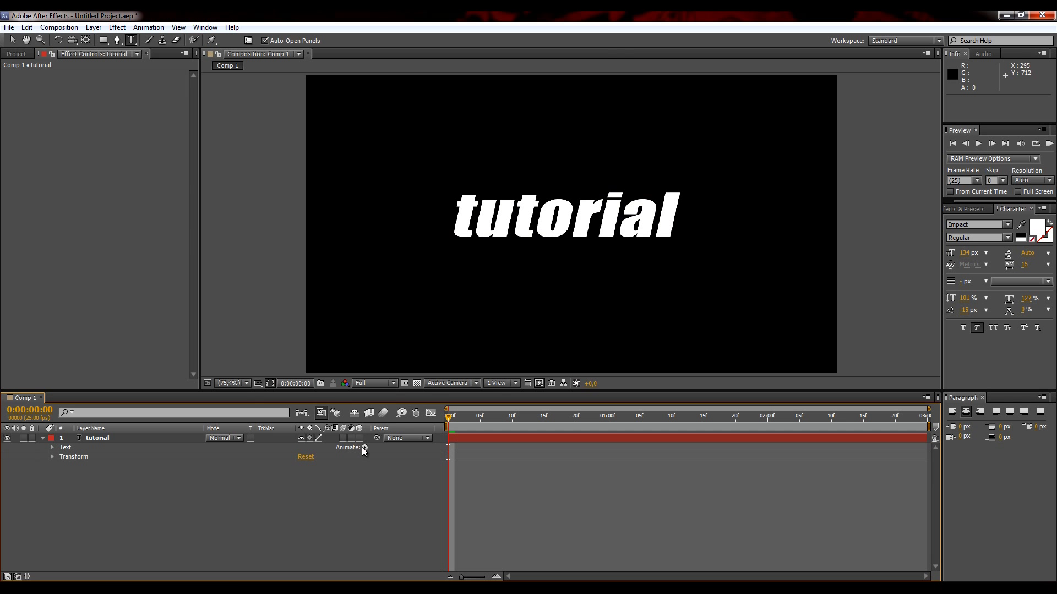
{"action": "left_click", "coordinate": [115, 439]}
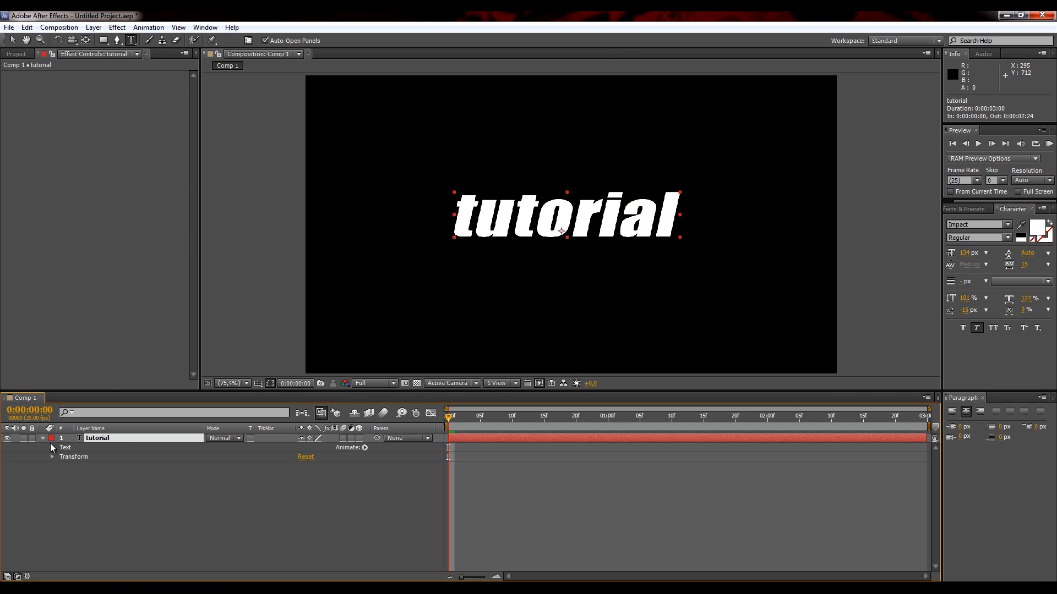
{"action": "left_click", "coordinate": [44, 438]}
{"action": "left_click", "coordinate": [44, 439]}
{"action": "left_click", "coordinate": [44, 438]}
{"action": "left_click", "coordinate": [44, 438]}
Add a Position animator to the "tutorial" text layer and set its Position to 1015, 0, beyond the composition frame
{"action": "left_click", "coordinate": [365, 447]}
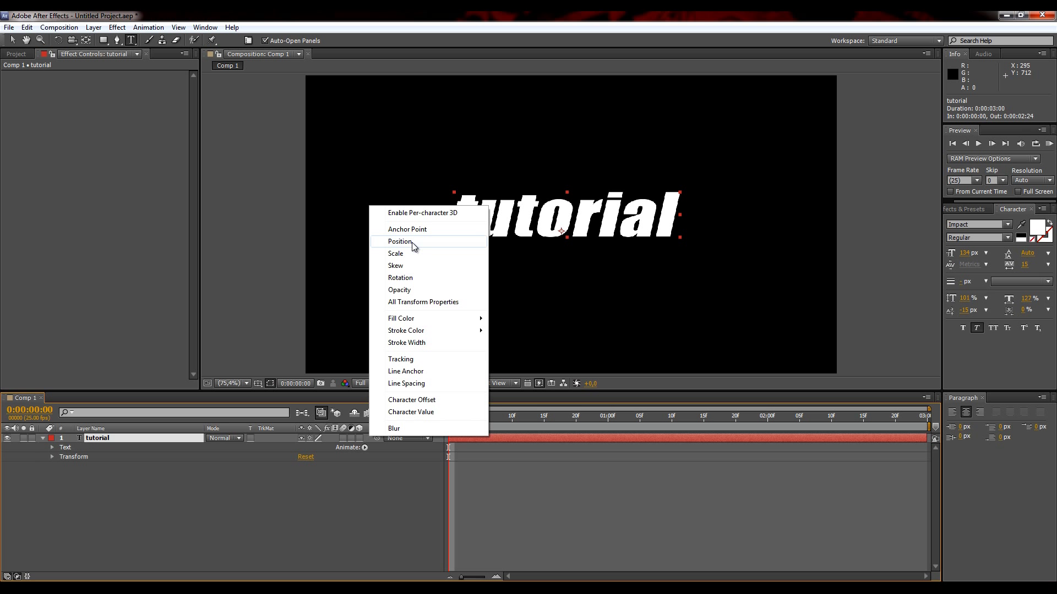
{"action": "left_click", "coordinate": [186, 478]}
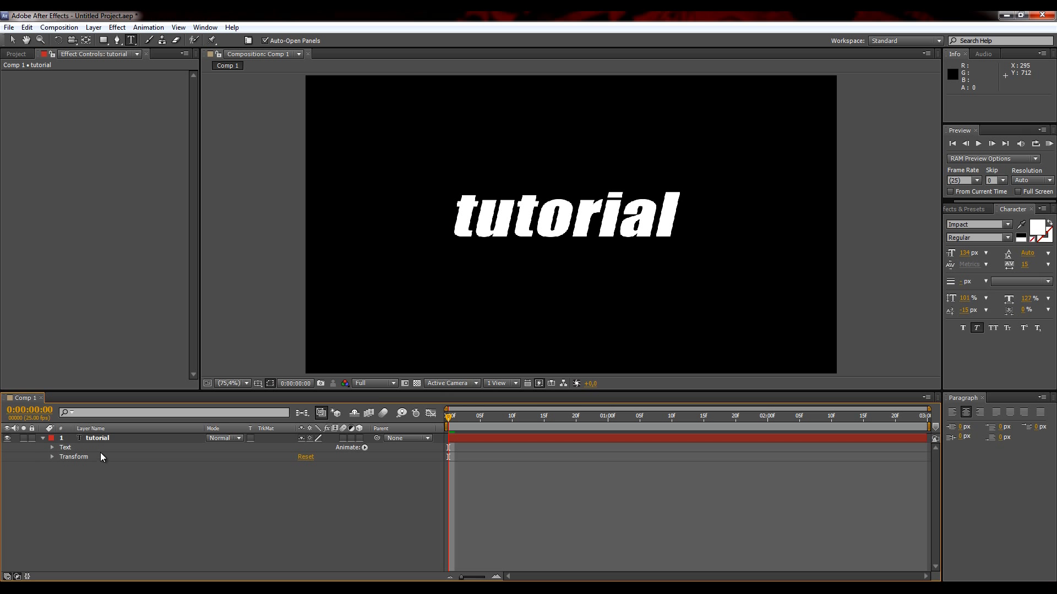
{"action": "left_click", "coordinate": [123, 437]}
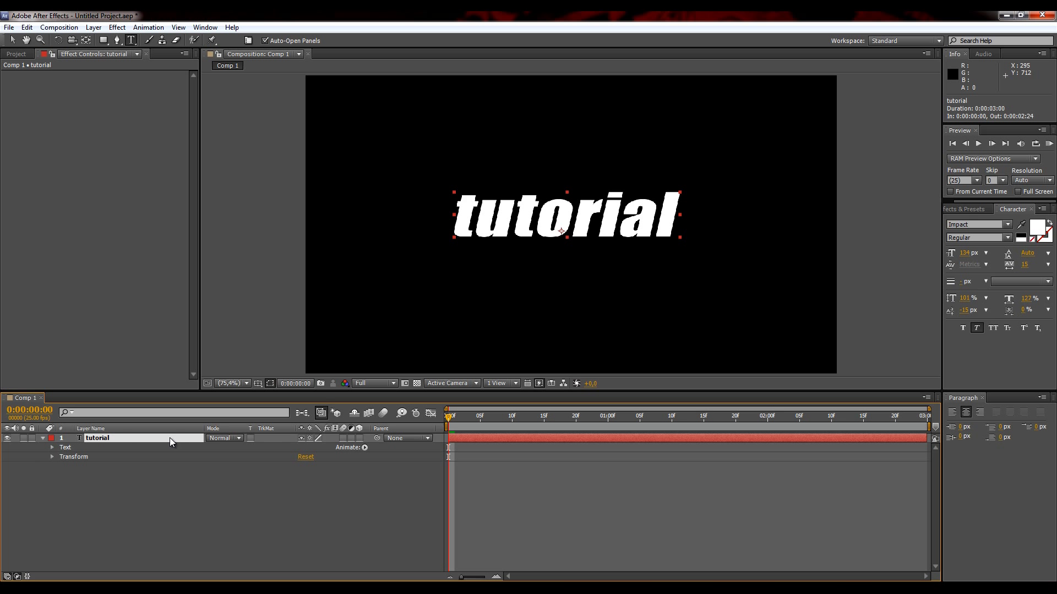
{"action": "left_click", "coordinate": [364, 447]}
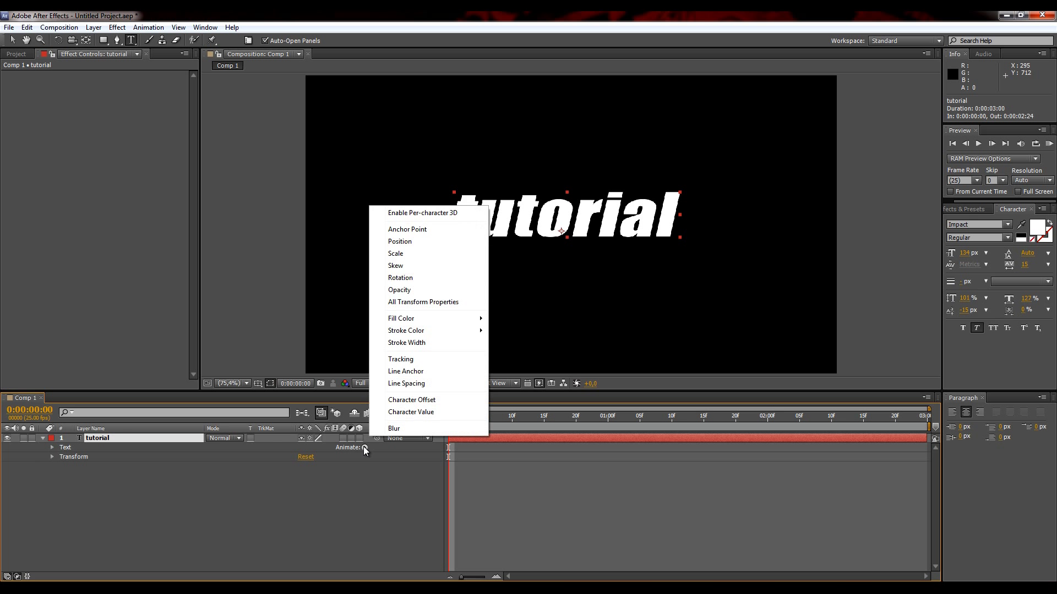
{"action": "left_click", "coordinate": [414, 242]}
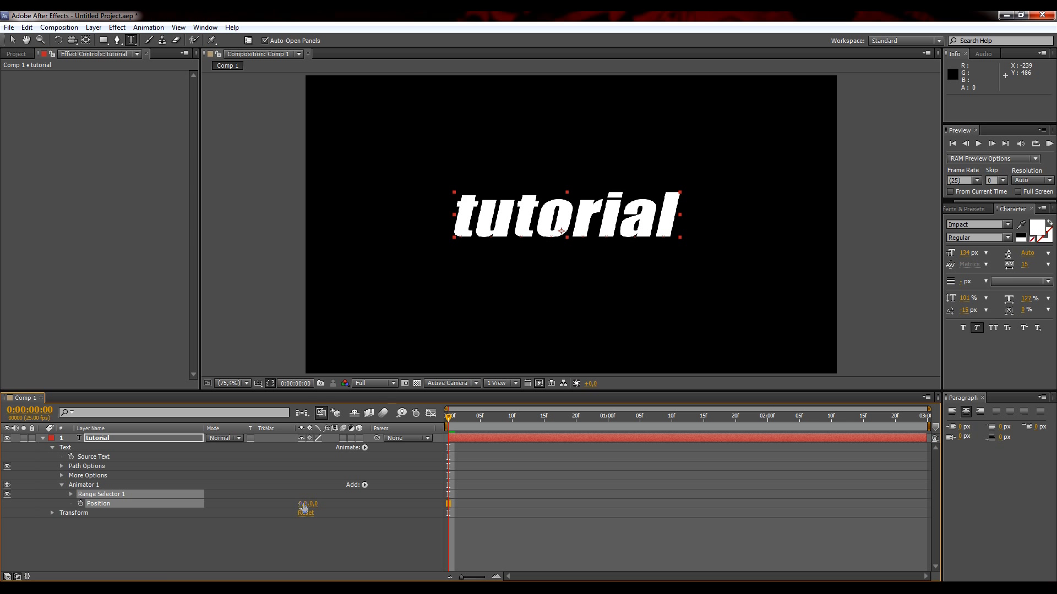
{"action": "left_click_drag", "start_coordinate": [303, 507], "coordinate": [865, 508]}
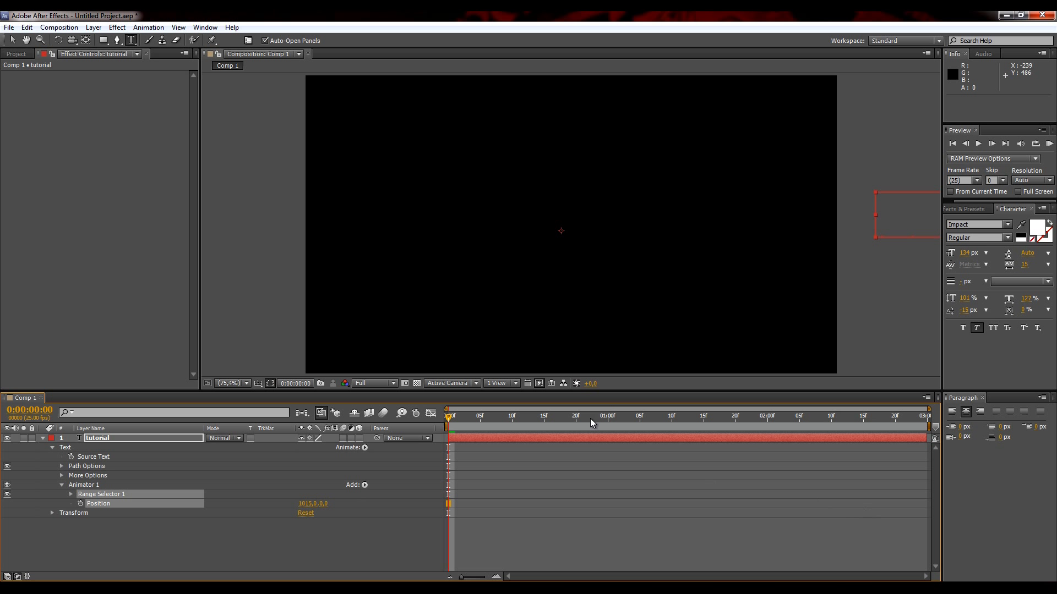
Expand Range Selector 1 of the animator, try positive Offset values on the text, and set Offset back to 0%
{"action": "left_click", "coordinate": [70, 494]}
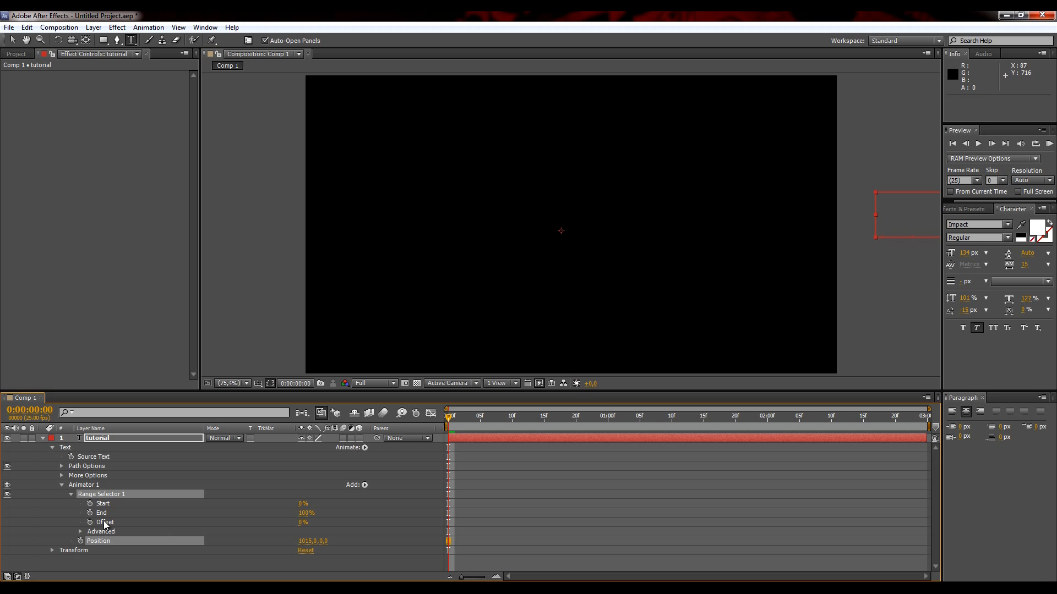
{"action": "left_click_drag", "start_coordinate": [302, 523], "coordinate": [390, 534]}
{"action": "left_click", "coordinate": [299, 528]}
{"action": "left_click", "coordinate": [302, 523]}
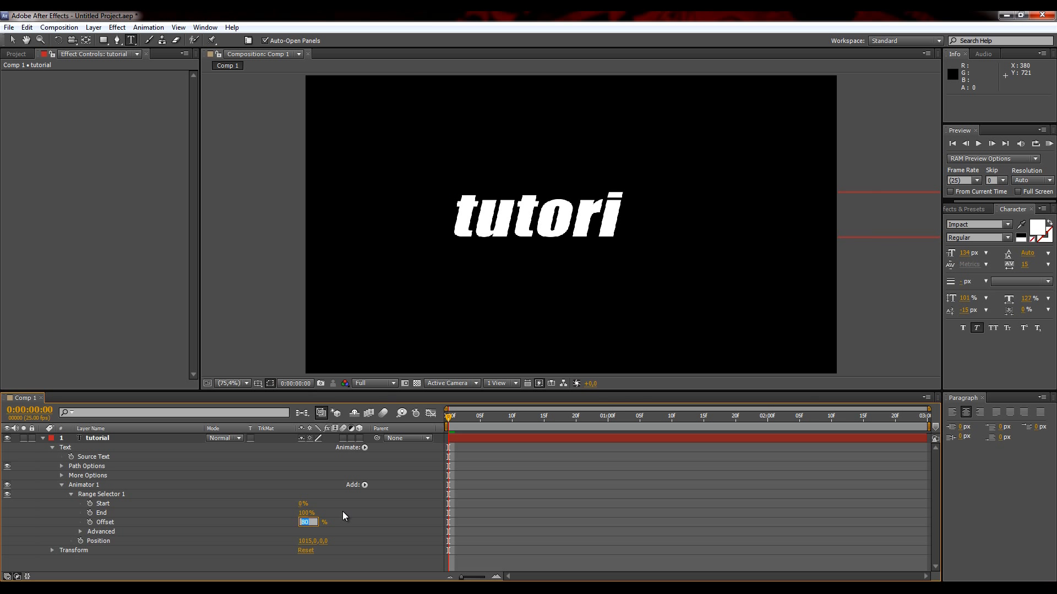
{"action": "type", "text": "0"}
{"action": "key", "text": "Return"}
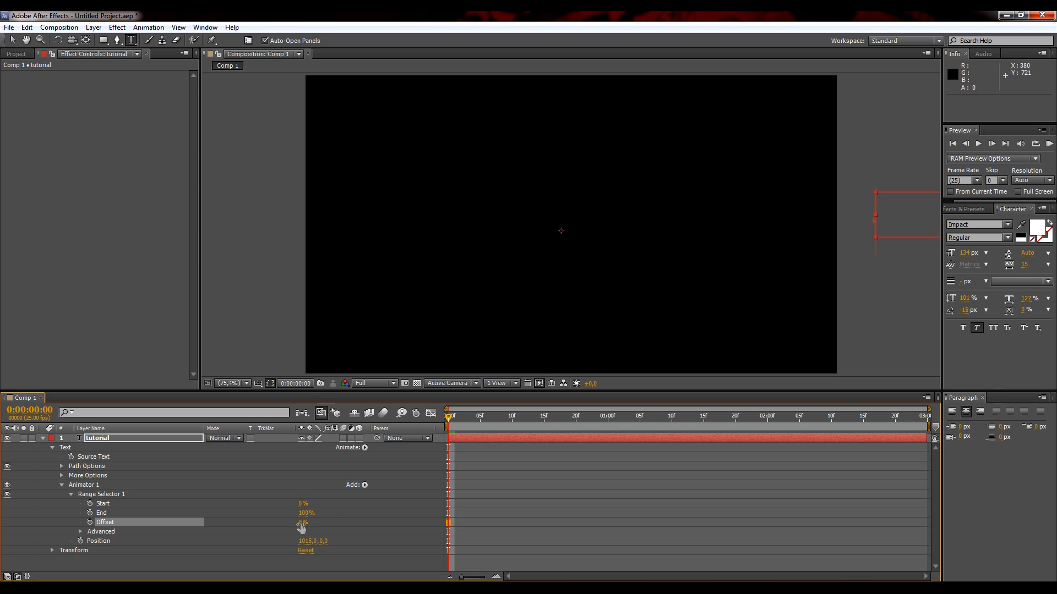
Try negative Offset values down to -100% on Range Selector 1 and reset Offset to 0%
{"action": "left_click_drag", "start_coordinate": [302, 523], "coordinate": [187, 538]}
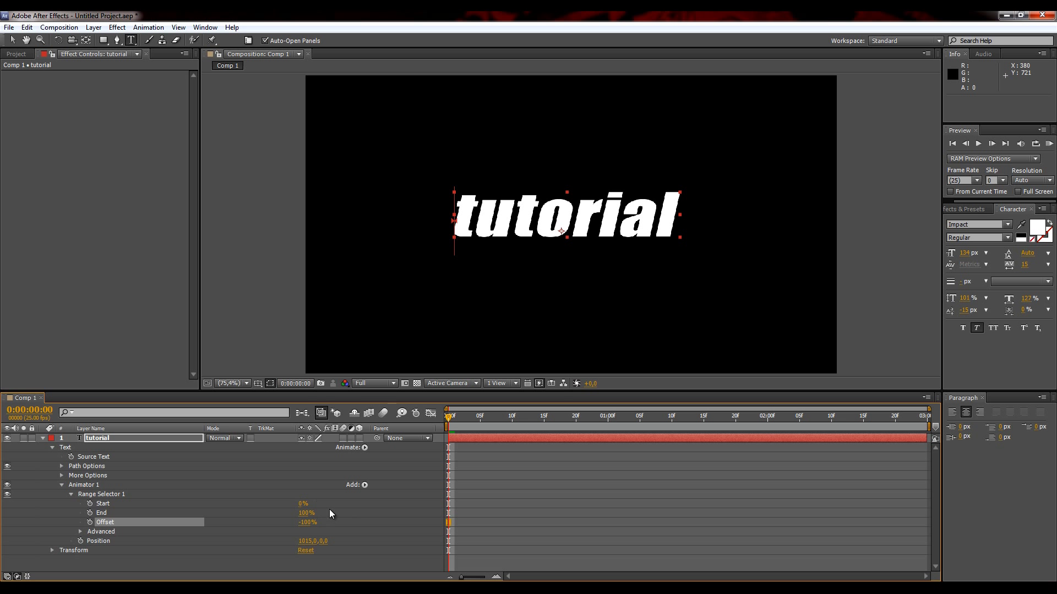
{"action": "left_click_drag", "start_coordinate": [305, 526], "coordinate": [372, 526]}
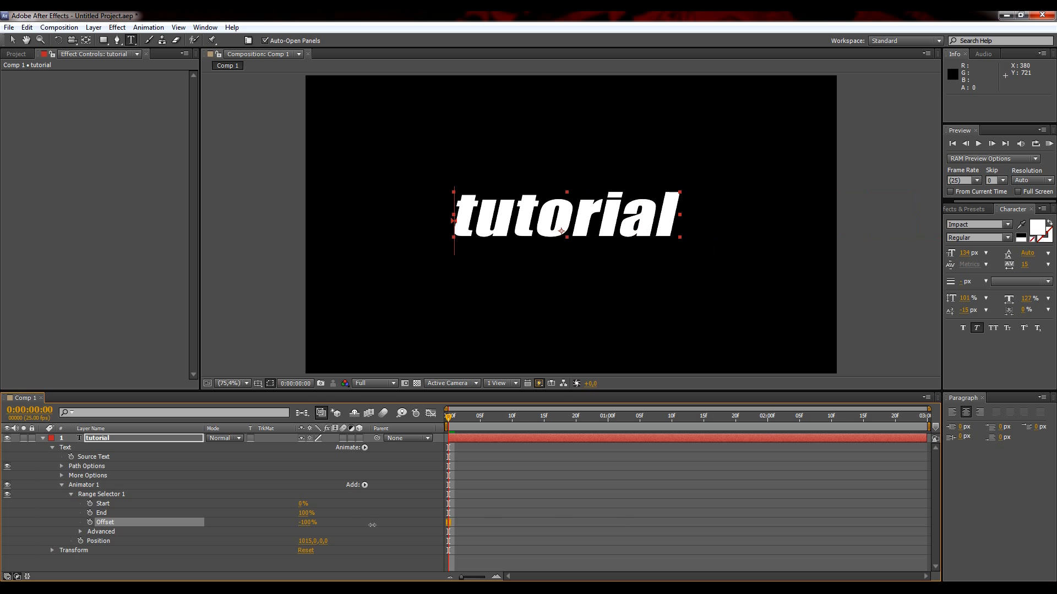
{"action": "left_click", "coordinate": [307, 526]}
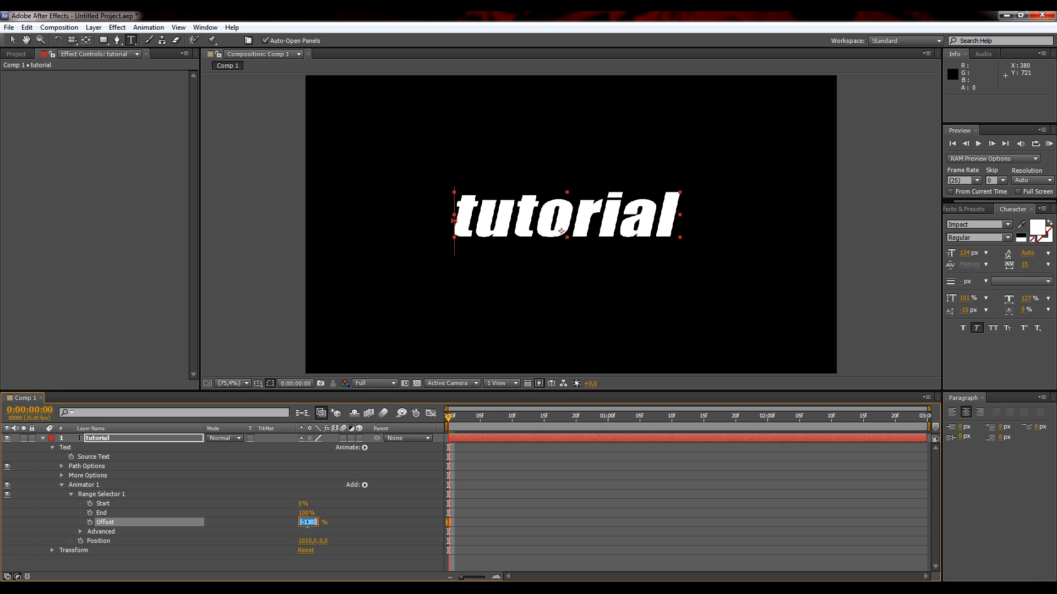
{"action": "type", "text": "0"}
{"action": "key", "text": "Return"}
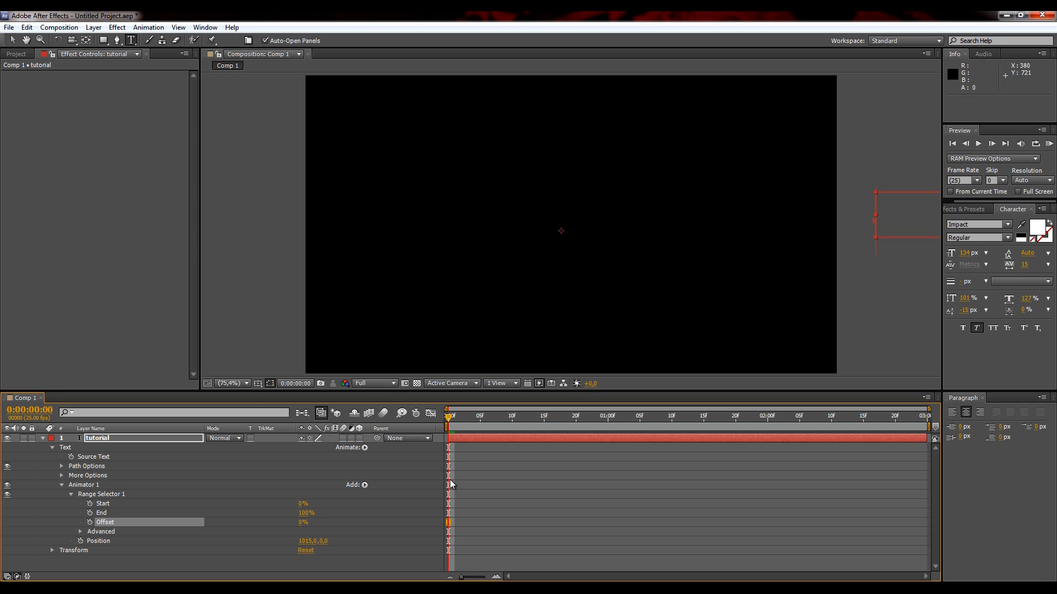
Keyframe the range selector's Offset at 0% on 0:00:00:15 and at 100% on 0:00:01:05
{"action": "left_click_drag", "start_coordinate": [449, 419], "coordinate": [543, 417]}
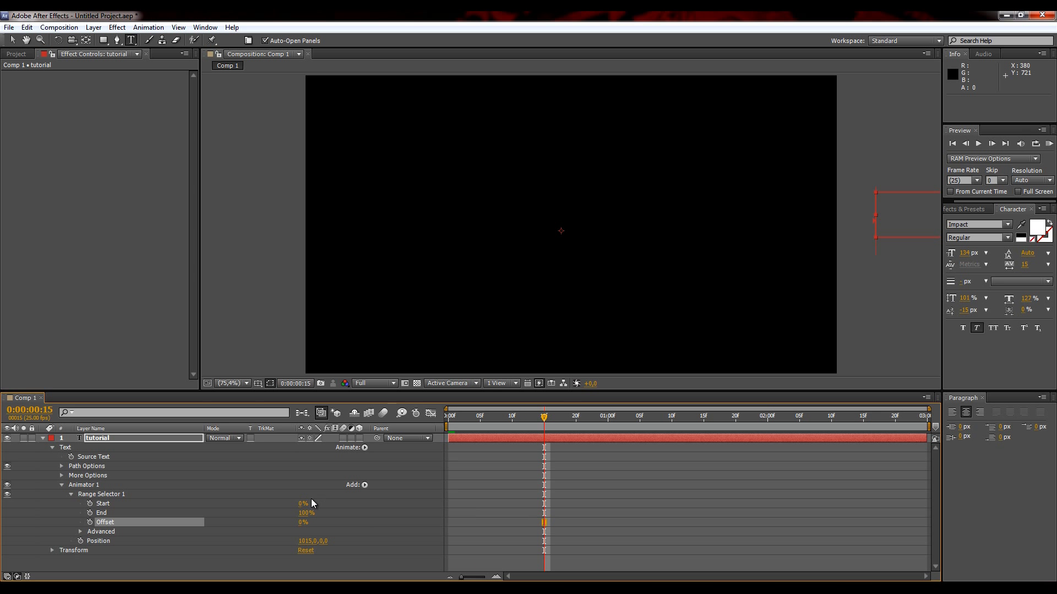
{"action": "left_click", "coordinate": [90, 523]}
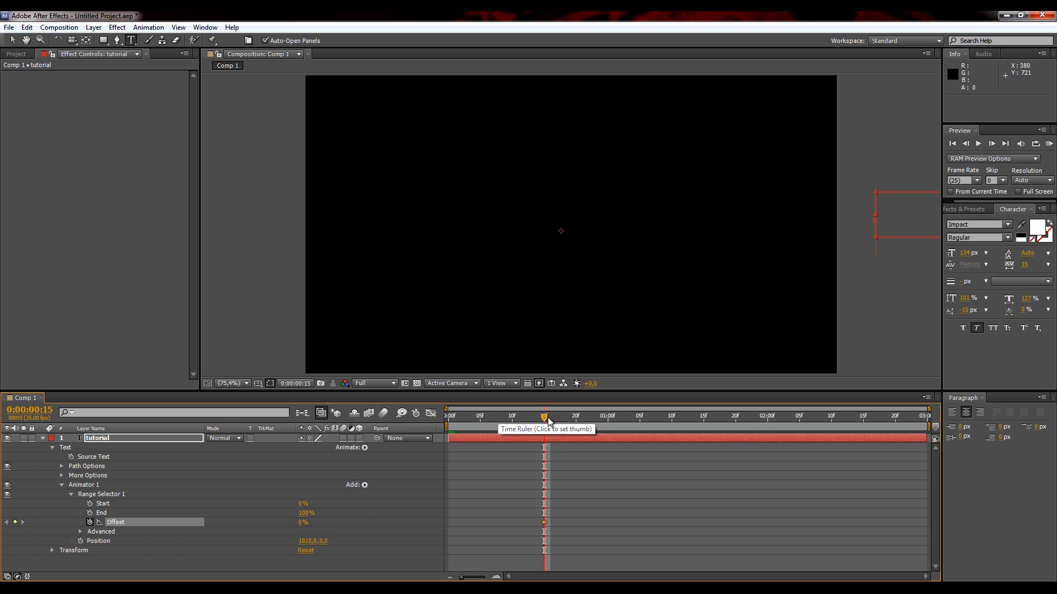
{"action": "left_click_drag", "start_coordinate": [545, 417], "coordinate": [640, 421]}
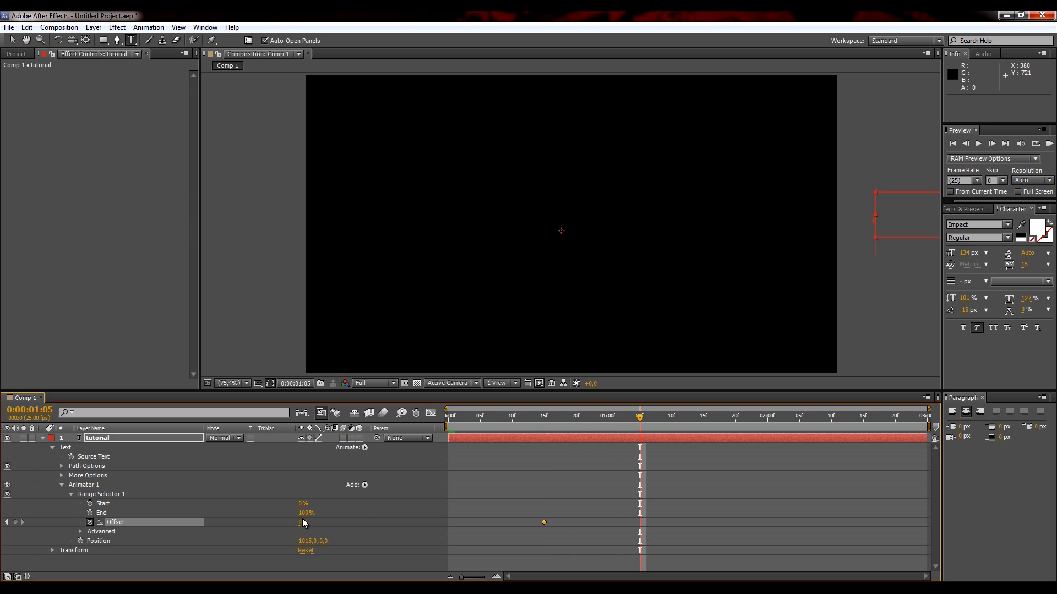
{"action": "left_click_drag", "start_coordinate": [305, 522], "coordinate": [377, 526]}
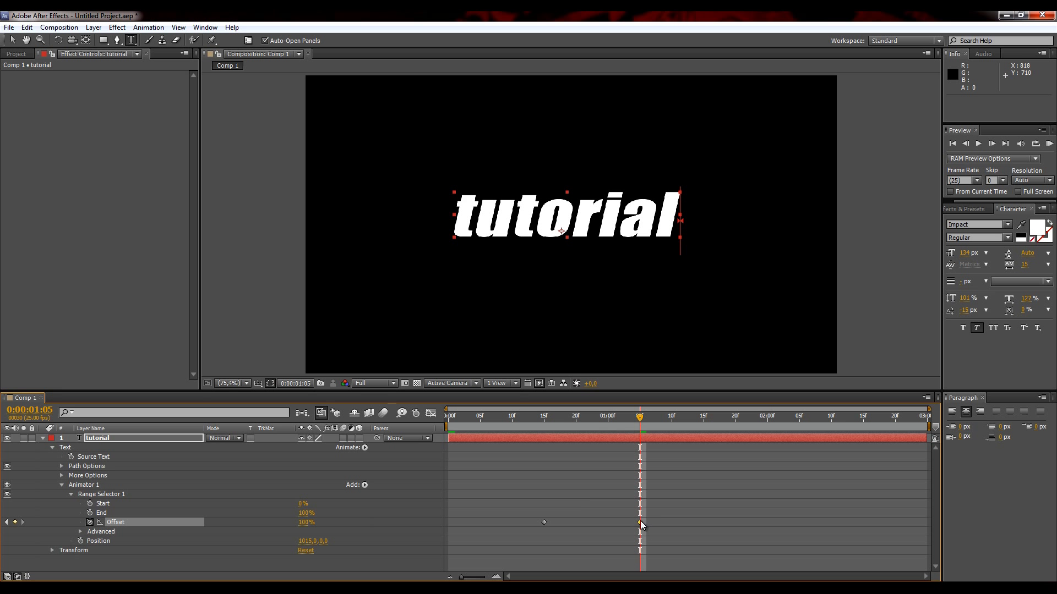
Return to the start of the composition and play a RAM preview of the letter-by-letter animation
{"action": "left_click_drag", "start_coordinate": [641, 417], "coordinate": [425, 416]}
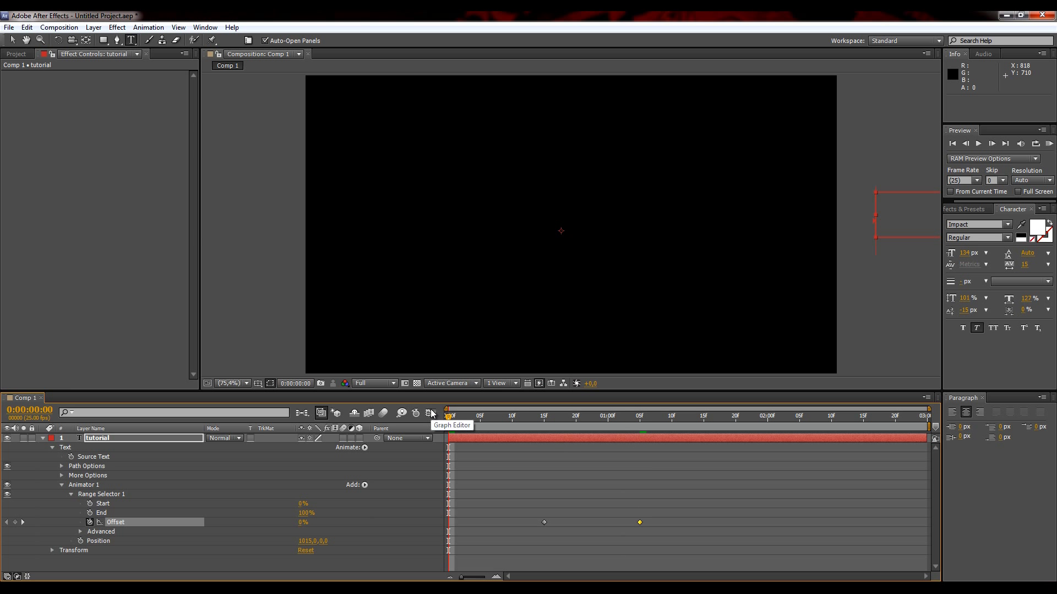
{"action": "key", "text": "KP_0"}
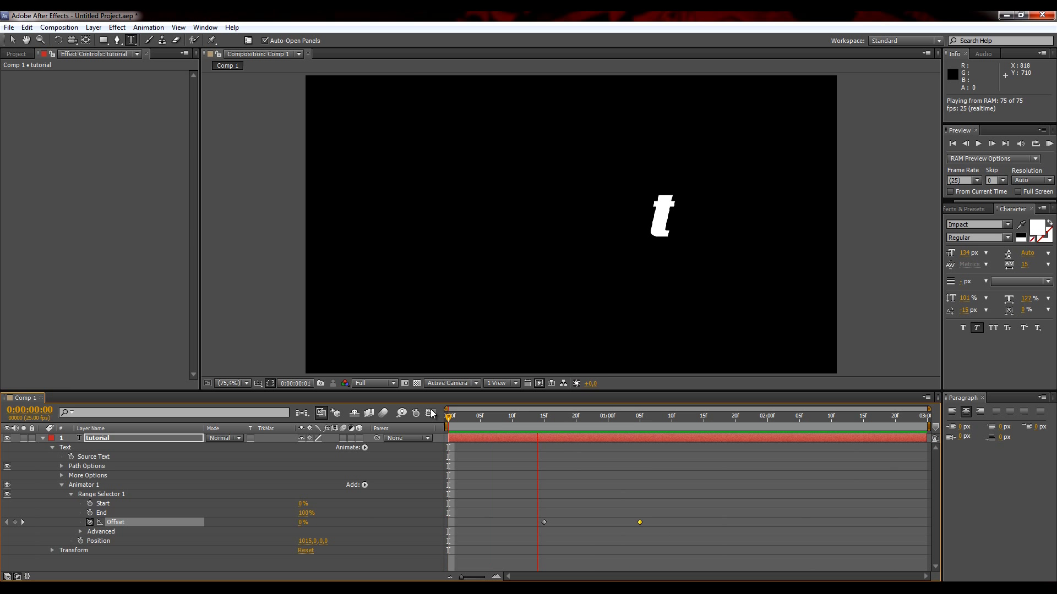
{"action": "key", "text": "space"}
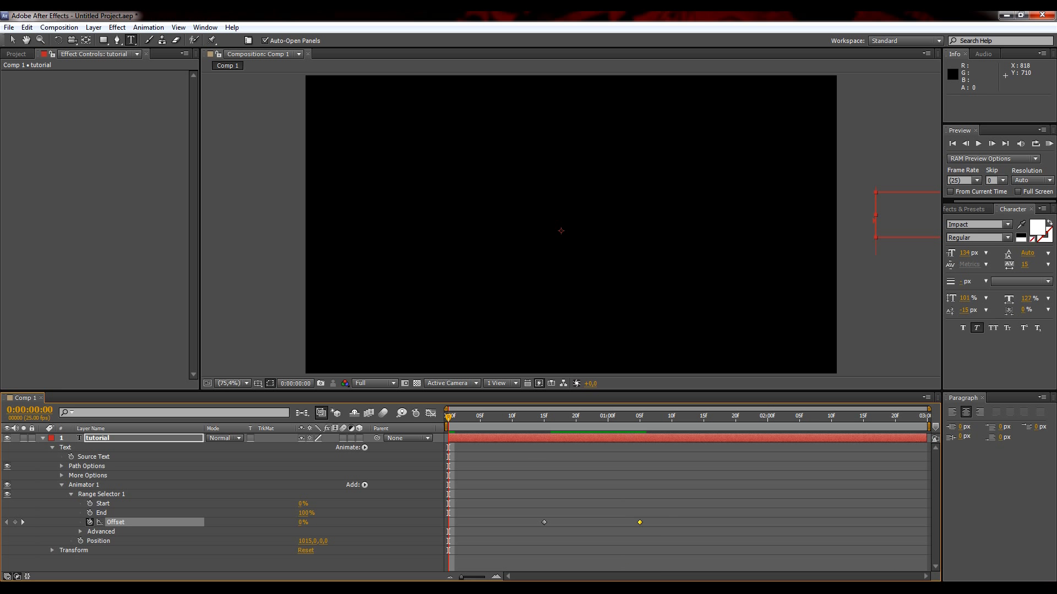
Delay the second Offset keyframe to about 0:00:01:17, play a RAM preview, and scrub the timeline to 0:00:00:24
{"action": "left_click", "coordinate": [639, 523]}
{"action": "left_click_drag", "start_coordinate": [640, 522], "coordinate": [715, 529]}
{"action": "key", "text": "KP_0"}
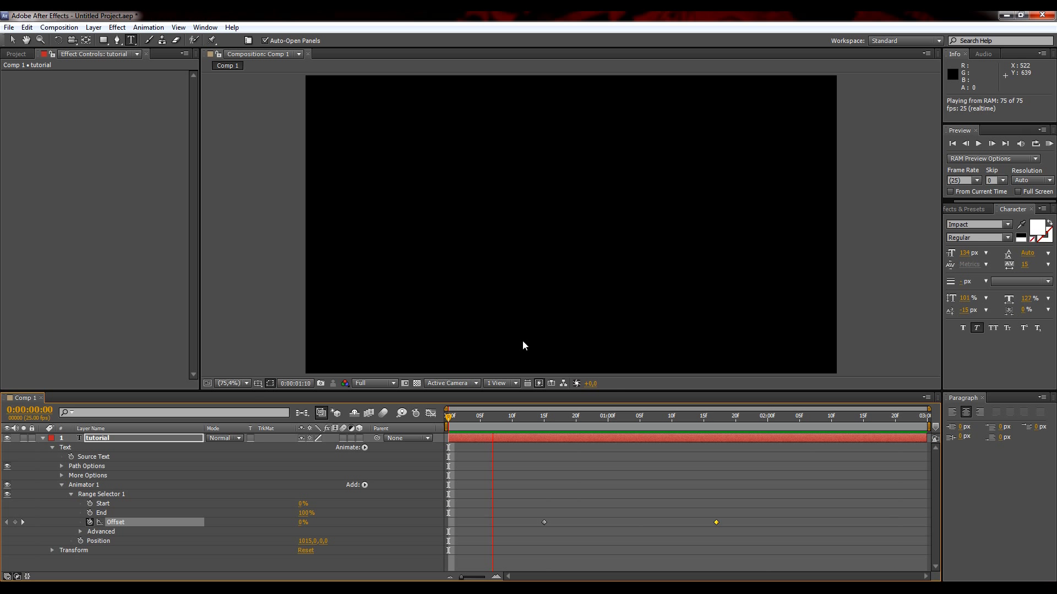
{"action": "key", "text": "space"}
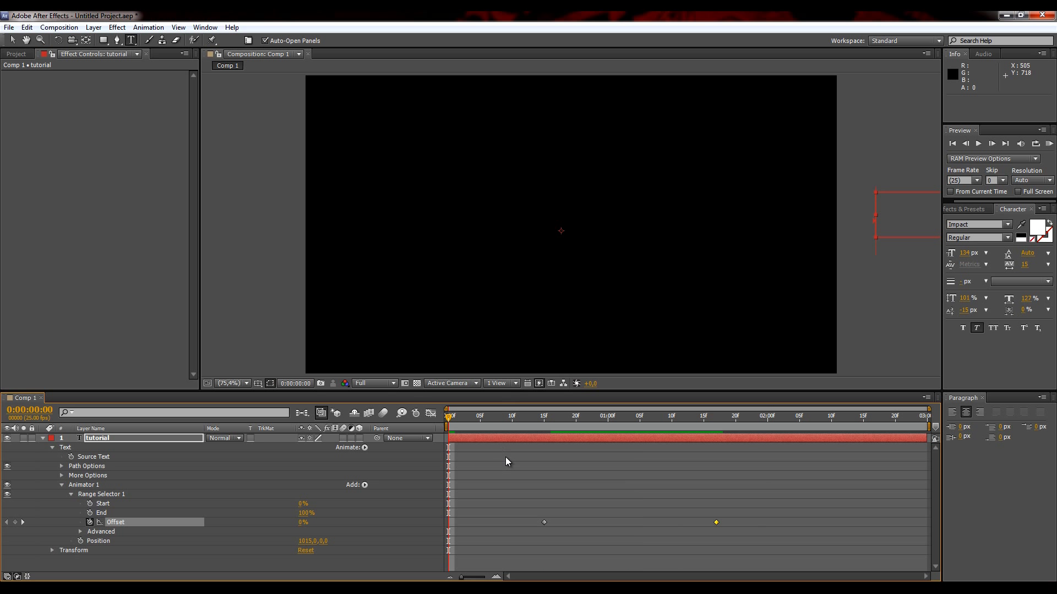
{"action": "left_click_drag", "start_coordinate": [502, 421], "coordinate": [599, 394]}
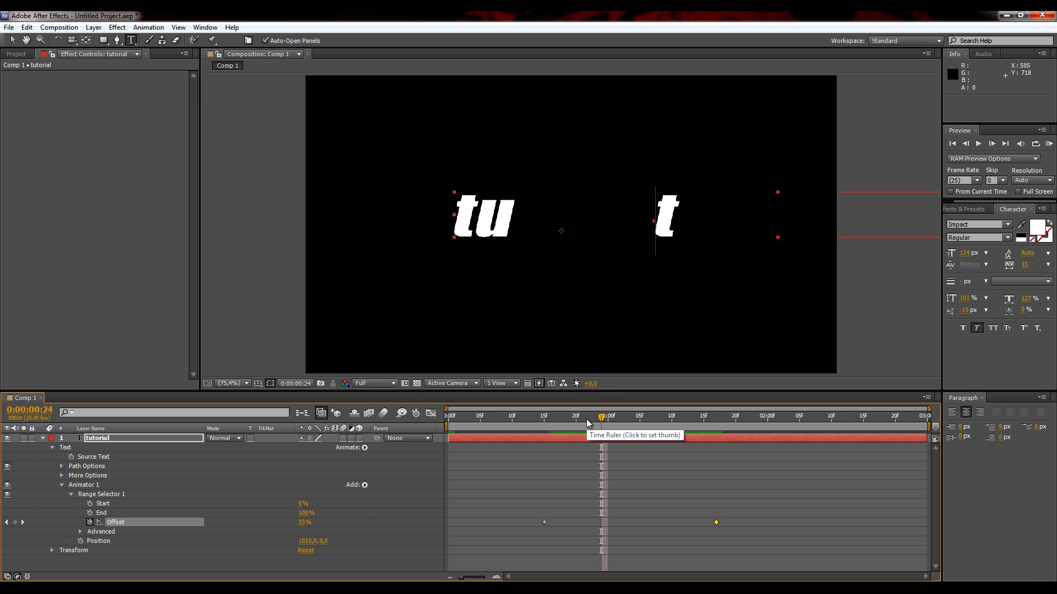
Enable motion blur for both the composition and the tutorial layer, and play a RAM preview of the animation
{"action": "left_click", "coordinate": [384, 414]}
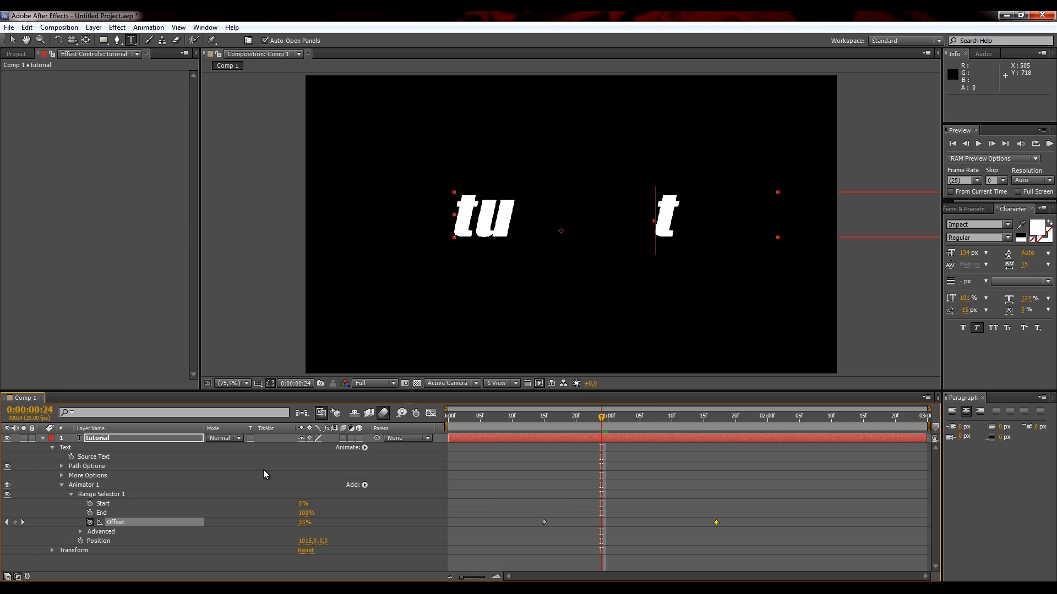
{"action": "left_click", "coordinate": [343, 438]}
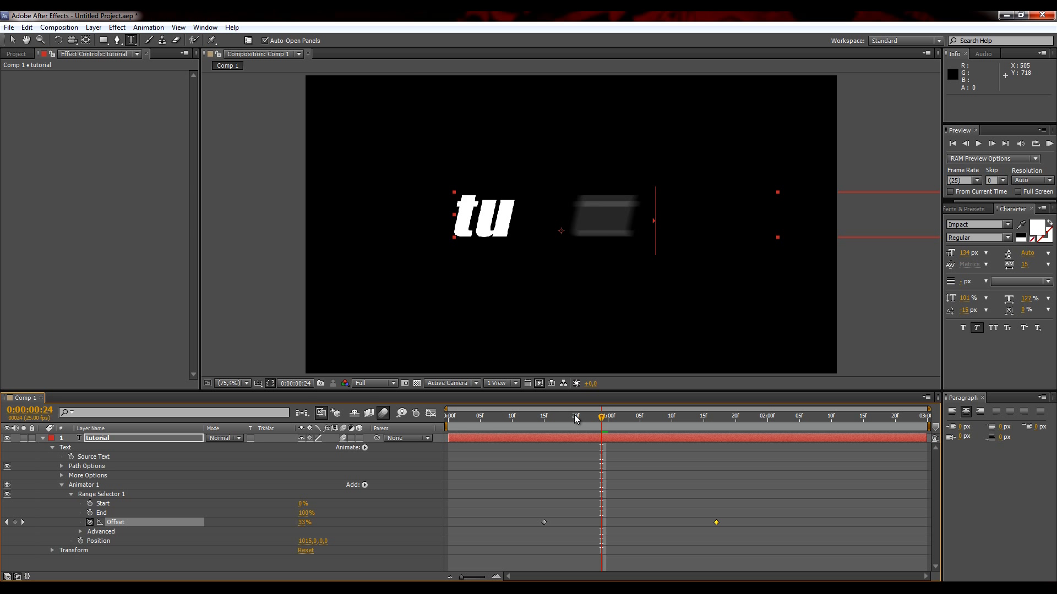
{"action": "left_click_drag", "start_coordinate": [599, 417], "coordinate": [500, 449]}
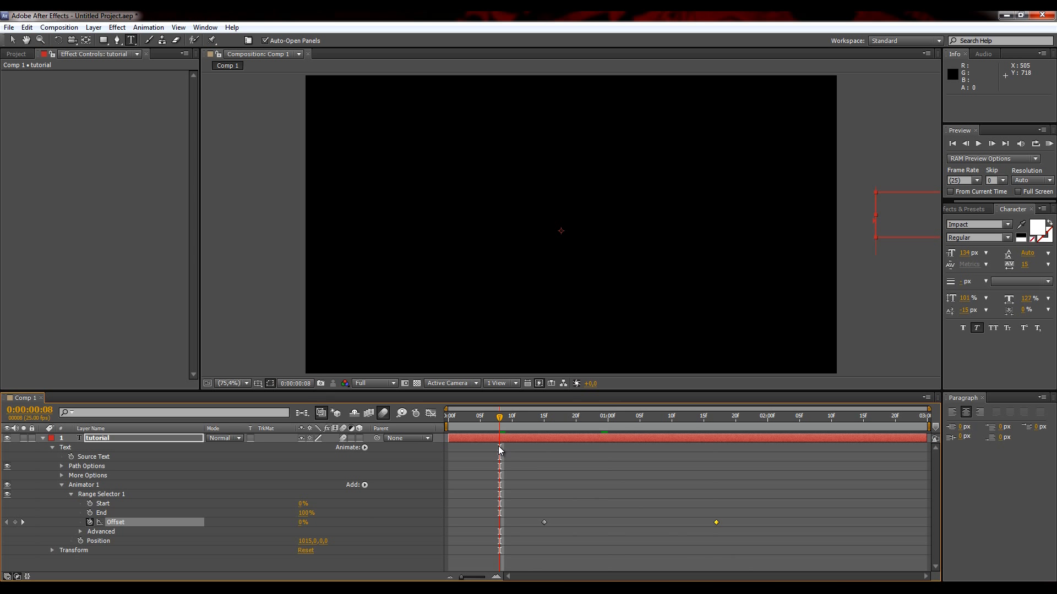
{"action": "key", "text": "KP_0"}
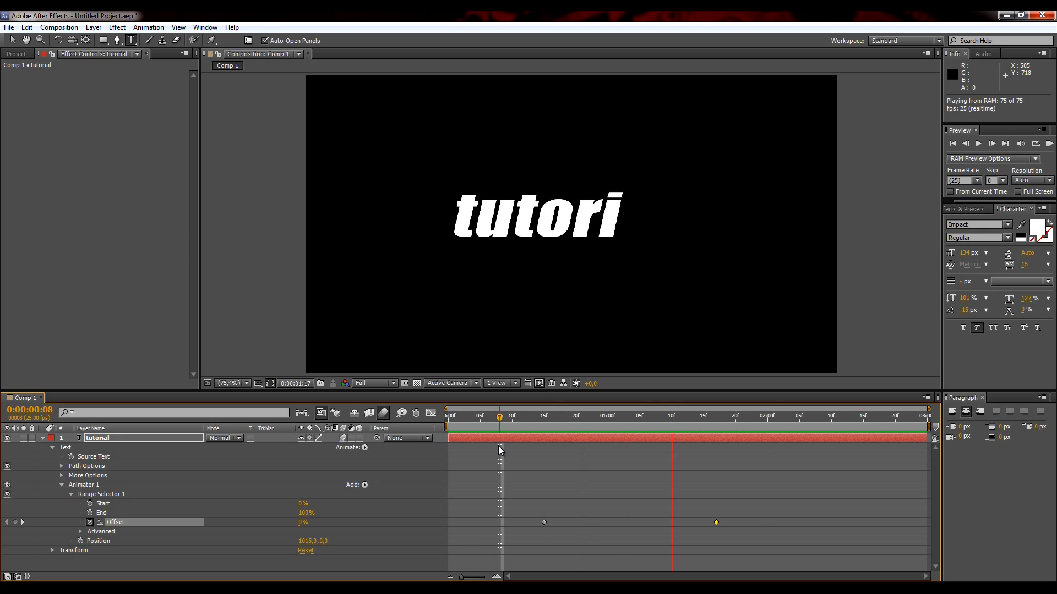
{"action": "key", "text": "space"}
At 0:00:00:15, add a Scale property to the text's Animator 1 and set it to 352%
{"action": "left_click", "coordinate": [519, 419]}
{"action": "mouse_move", "coordinate": [542, 421]}
{"action": "left_mouse_down"}
{"action": "mouse_move", "coordinate": [676, 432]}
{"action": "mouse_move", "coordinate": [520, 419]}
{"action": "mouse_move", "coordinate": [557, 424]}
{"action": "mouse_move", "coordinate": [545, 423]}
{"action": "left_mouse_up"}
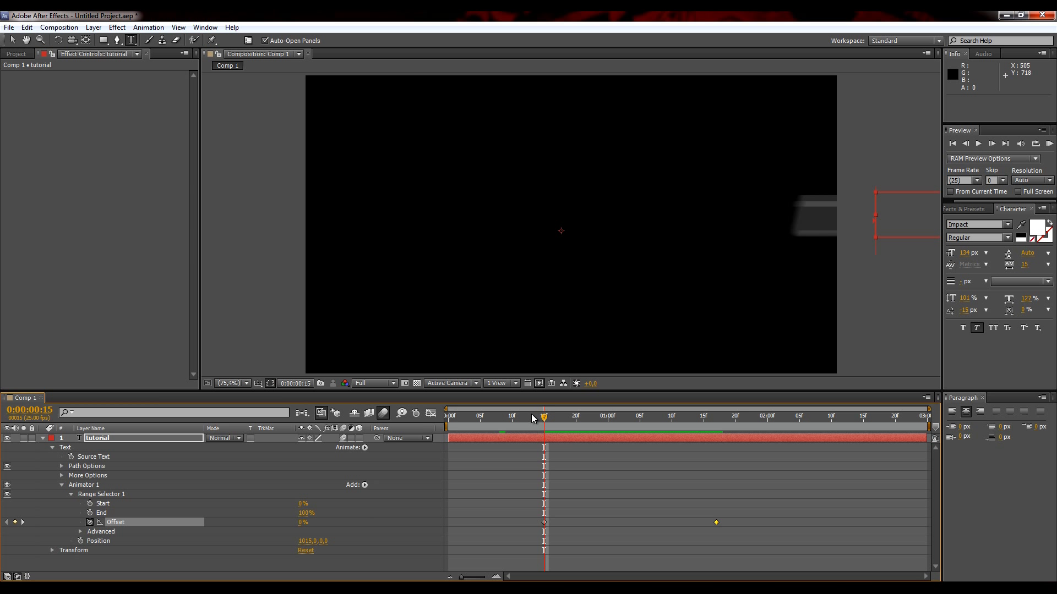
{"action": "left_click_drag", "start_coordinate": [547, 418], "coordinate": [532, 418]}
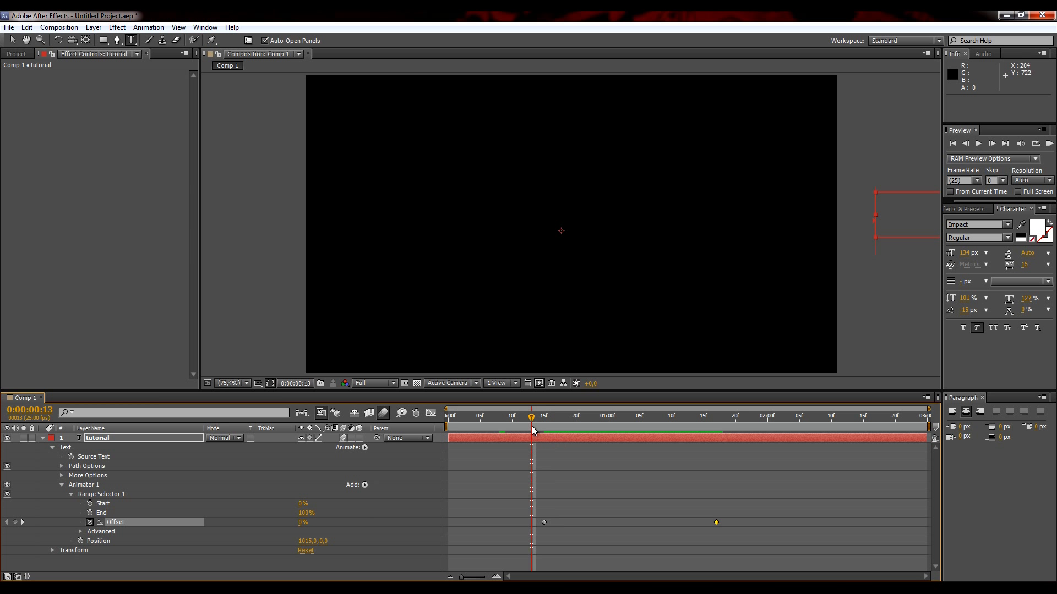
{"action": "left_click_drag", "start_coordinate": [532, 417], "coordinate": [543, 419]}
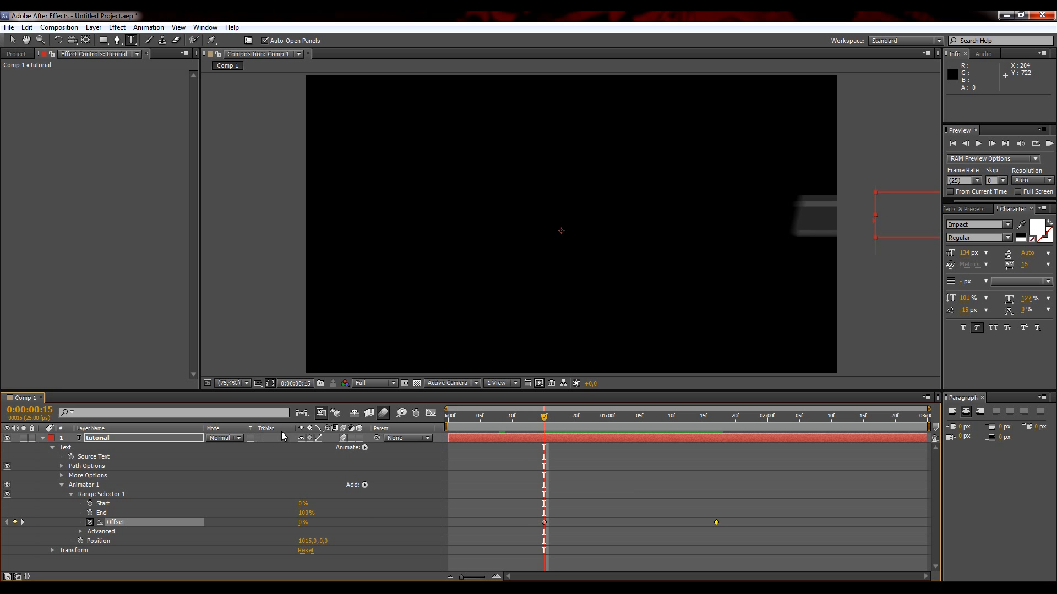
{"action": "left_click", "coordinate": [365, 448]}
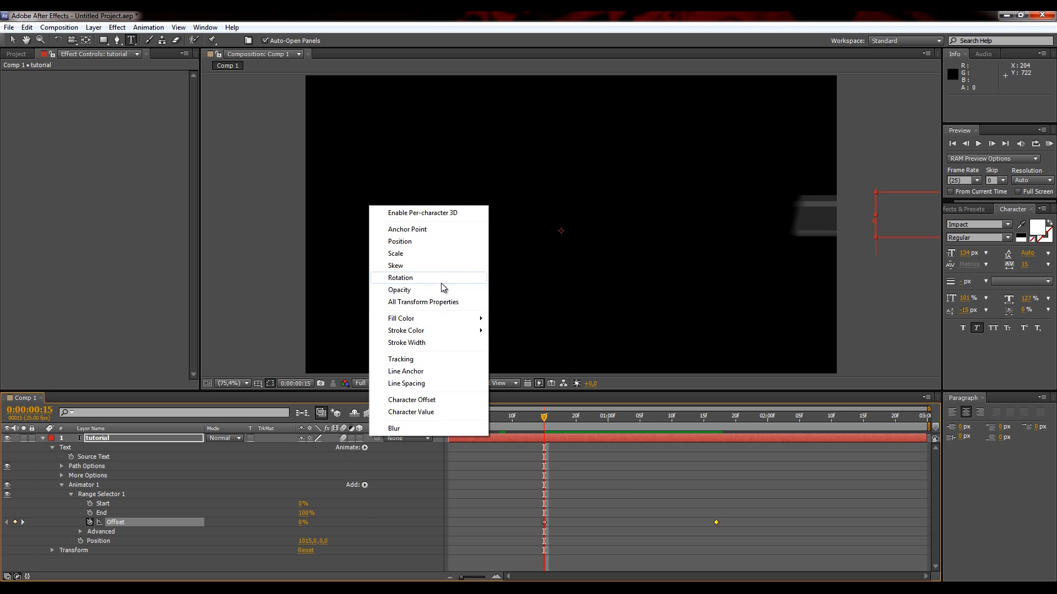
{"action": "left_click", "coordinate": [439, 254]}
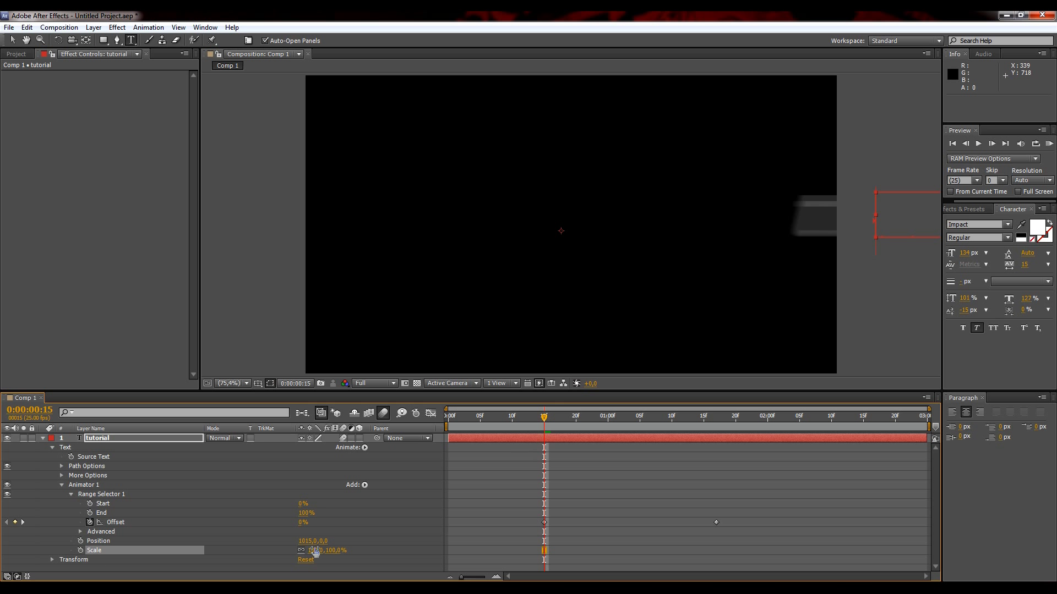
{"action": "left_click_drag", "start_coordinate": [314, 551], "coordinate": [451, 549]}
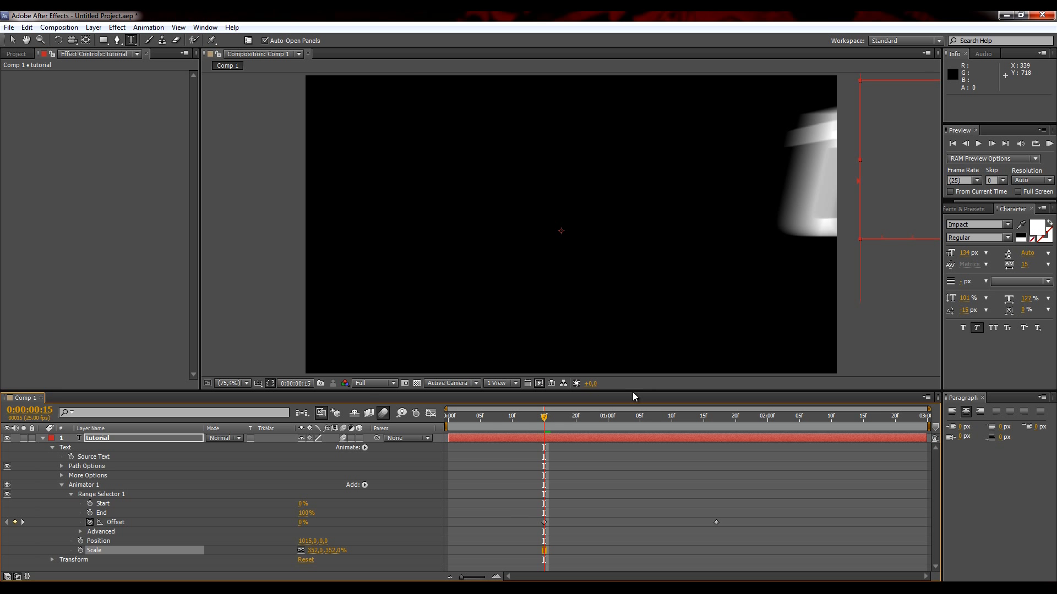
Play a RAM preview of the scaling letters from the composition's start, and scrub the timeline to 0:00:00:24
{"action": "mouse_move", "coordinate": [544, 418]}
{"action": "left_mouse_down"}
{"action": "mouse_move", "coordinate": [495, 424]}
{"action": "mouse_move", "coordinate": [541, 432]}
{"action": "left_mouse_up"}
{"action": "left_click_drag", "start_coordinate": [542, 436], "coordinate": [359, 434]}
{"action": "key", "text": "KP_0"}
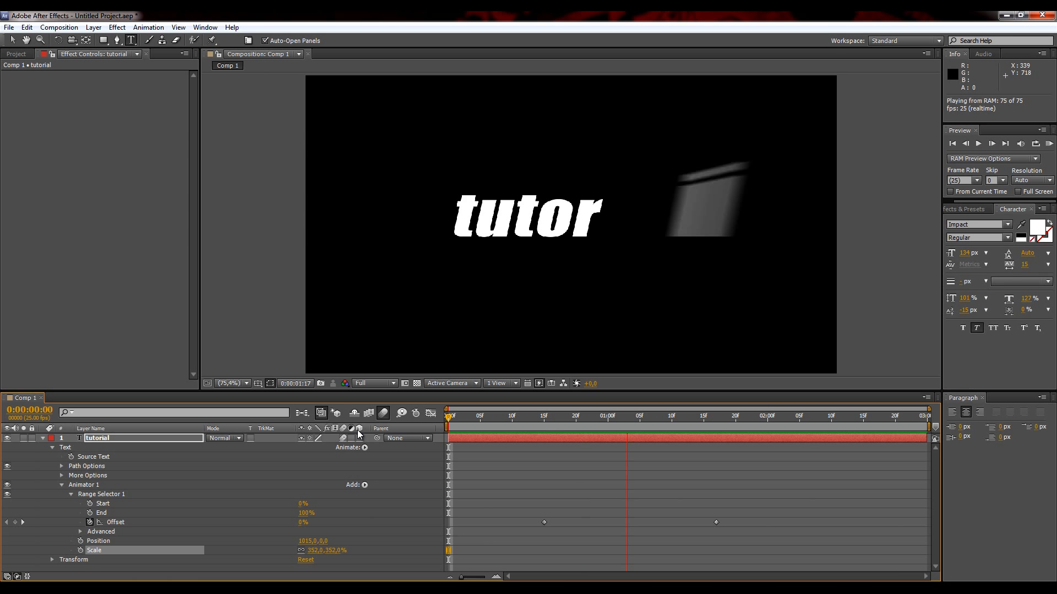
{"action": "key", "text": "space"}
{"action": "left_click_drag", "start_coordinate": [552, 416], "coordinate": [577, 417]}
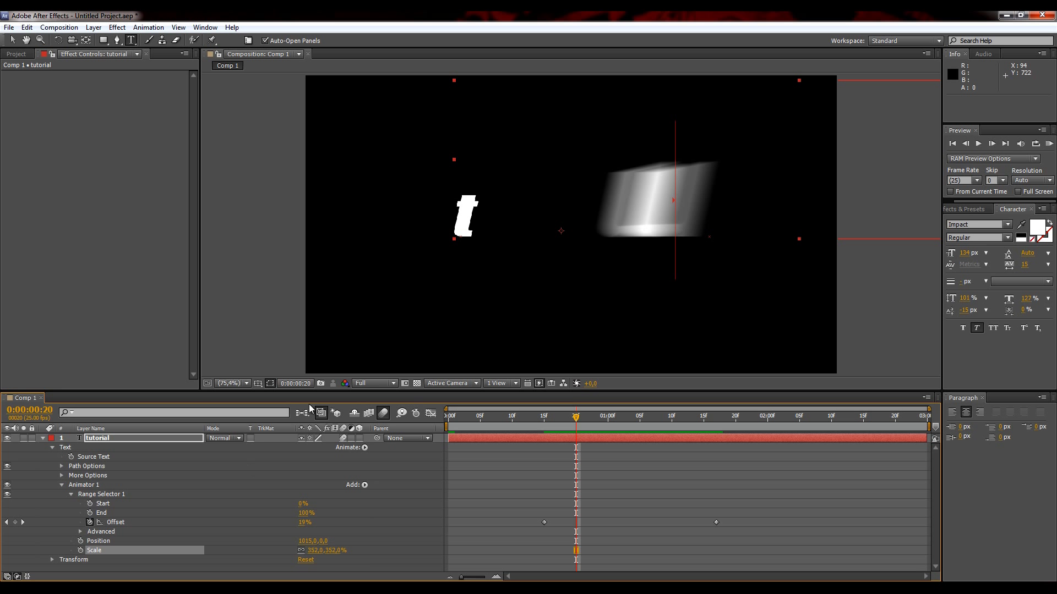
{"action": "left_click_drag", "start_coordinate": [576, 417], "coordinate": [601, 422]}
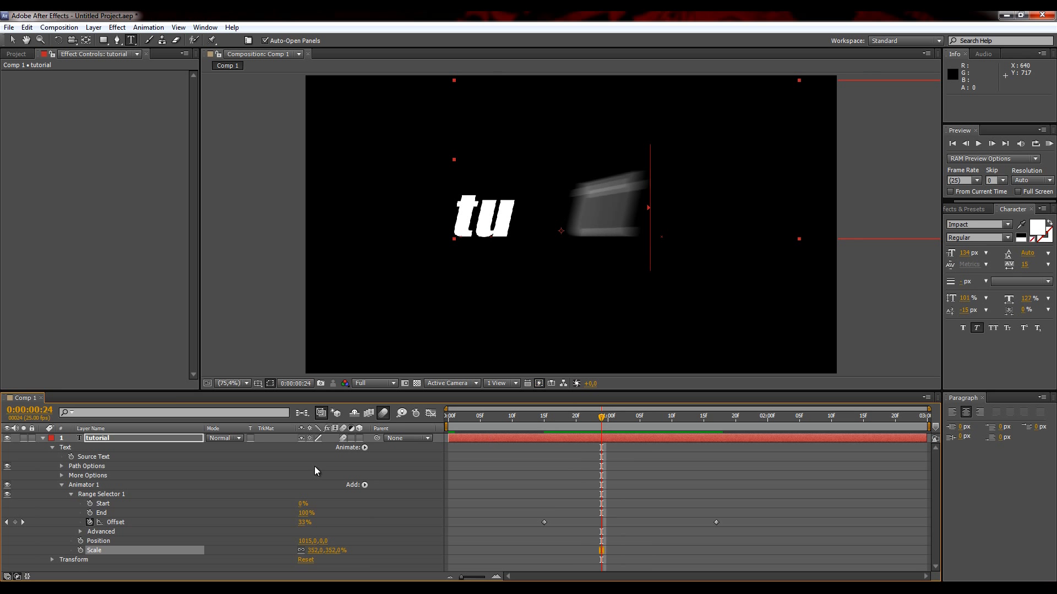
Add a Blur property to the text's Animator 1 and set it to 336 in both directions
{"action": "left_click", "coordinate": [364, 447]}
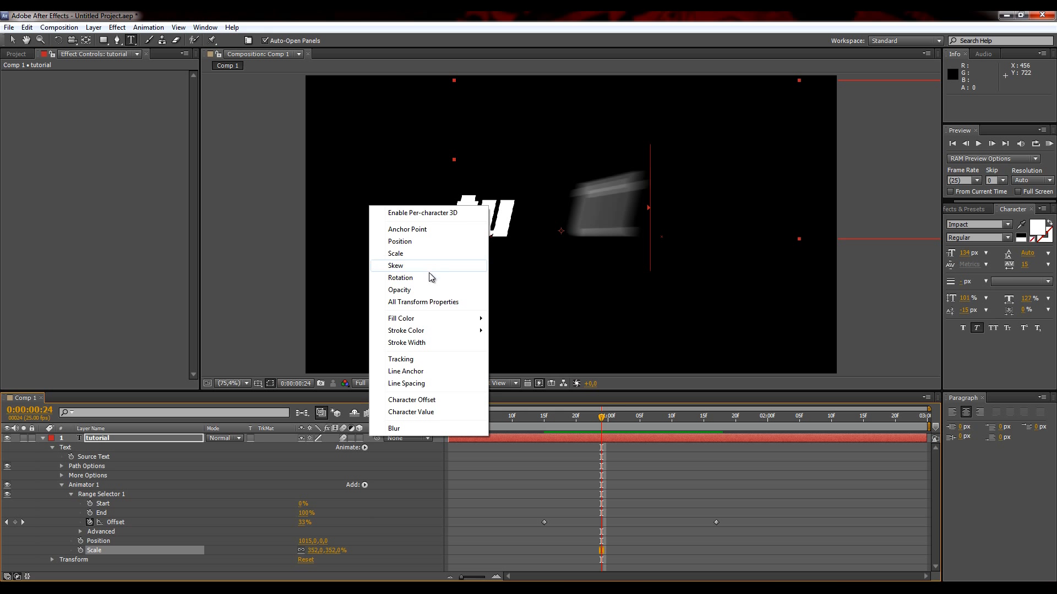
{"action": "left_click", "coordinate": [419, 427]}
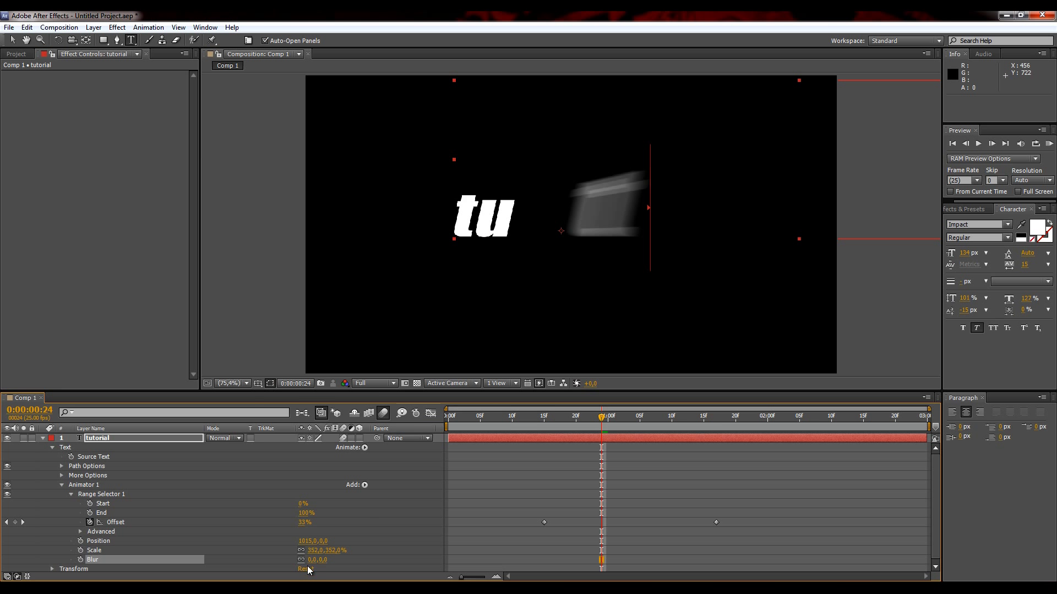
{"action": "left_click_drag", "start_coordinate": [314, 561], "coordinate": [328, 562]}
{"action": "left_click_drag", "start_coordinate": [363, 559], "coordinate": [501, 558]}
Return to the start of the composition and play a RAM preview of the blurred letter animation
{"action": "left_click_drag", "start_coordinate": [600, 427], "coordinate": [366, 418]}
{"action": "key", "text": "KP_0"}
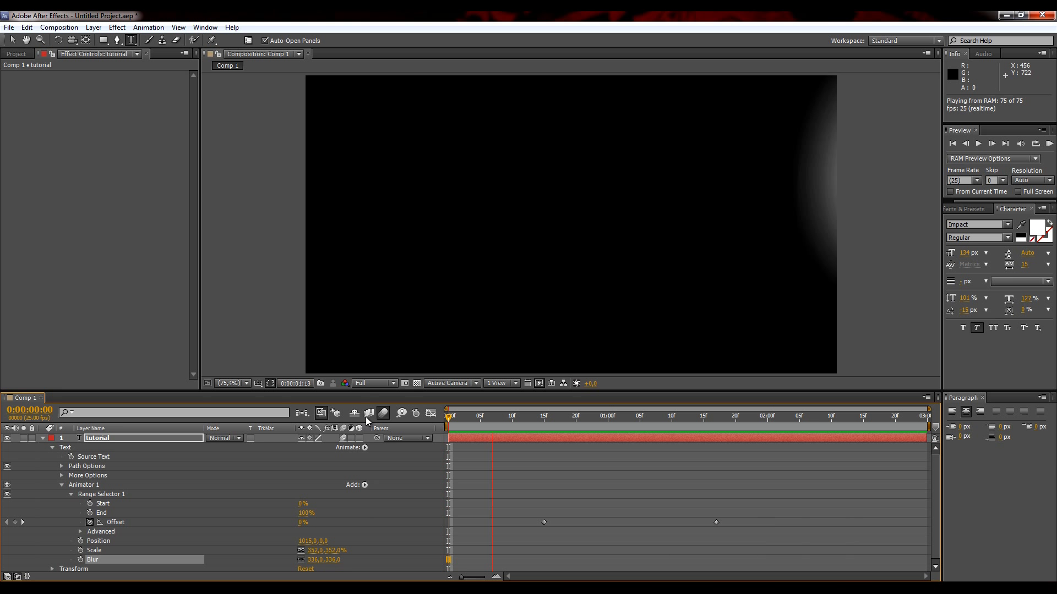
{"action": "key", "text": "space"}
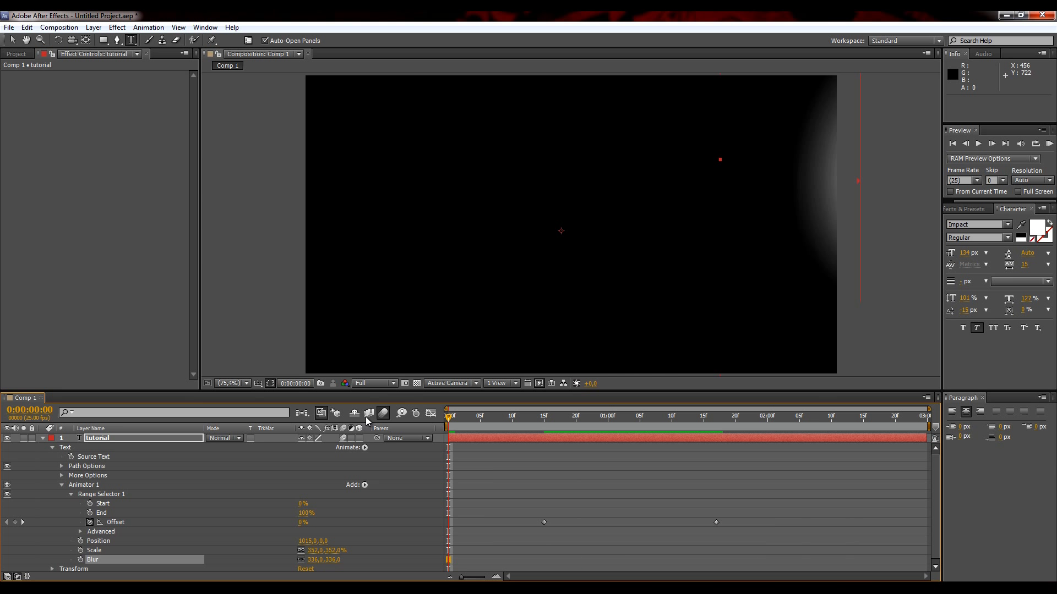
Collapse Animator 1's properties and move the current time to 0:00:01:20
{"action": "left_click", "coordinate": [59, 487]}
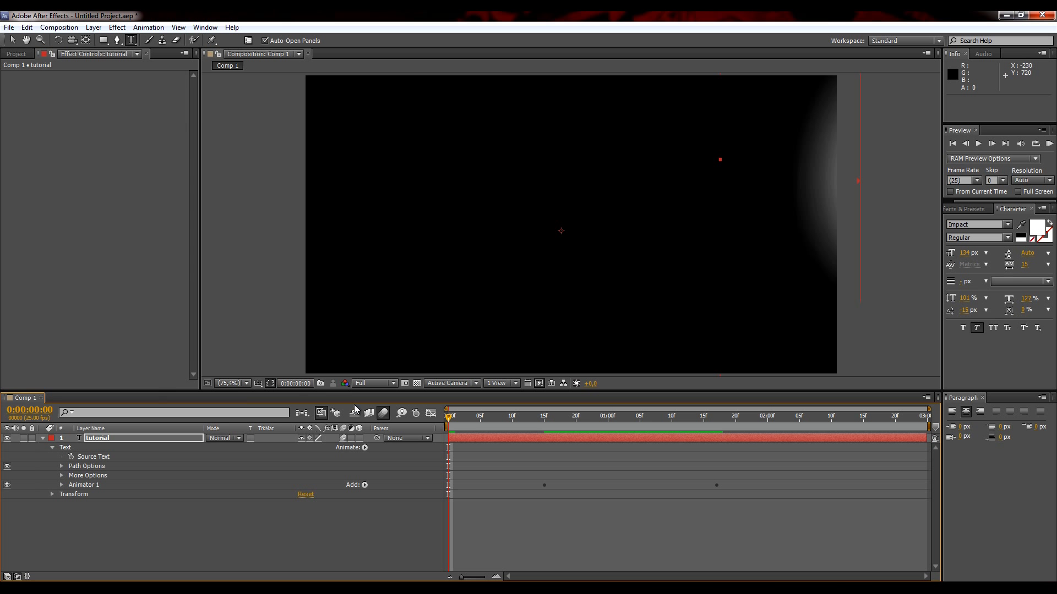
{"action": "left_click_drag", "start_coordinate": [449, 421], "coordinate": [735, 433]}
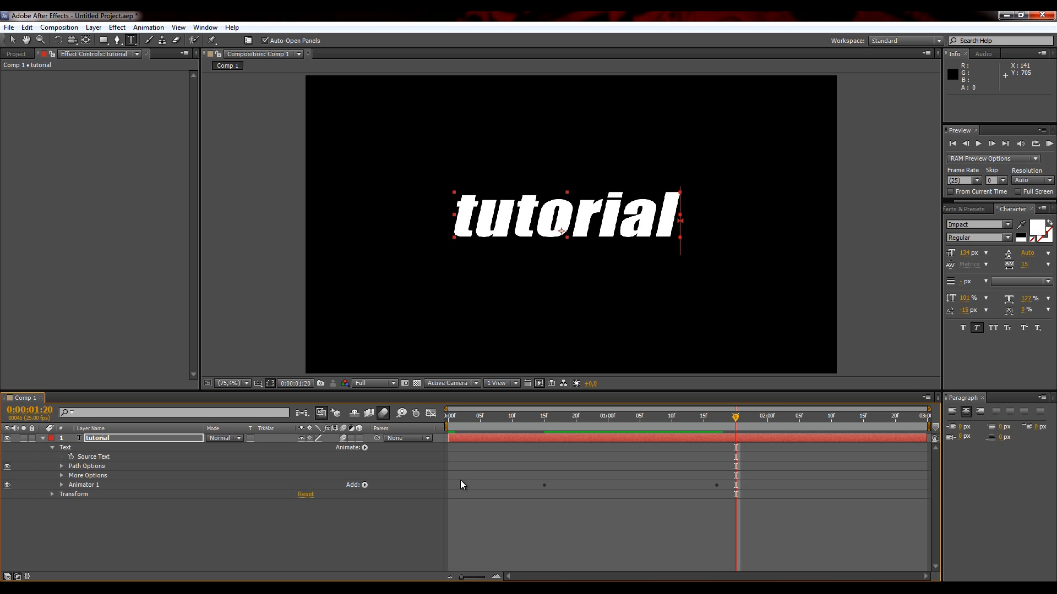